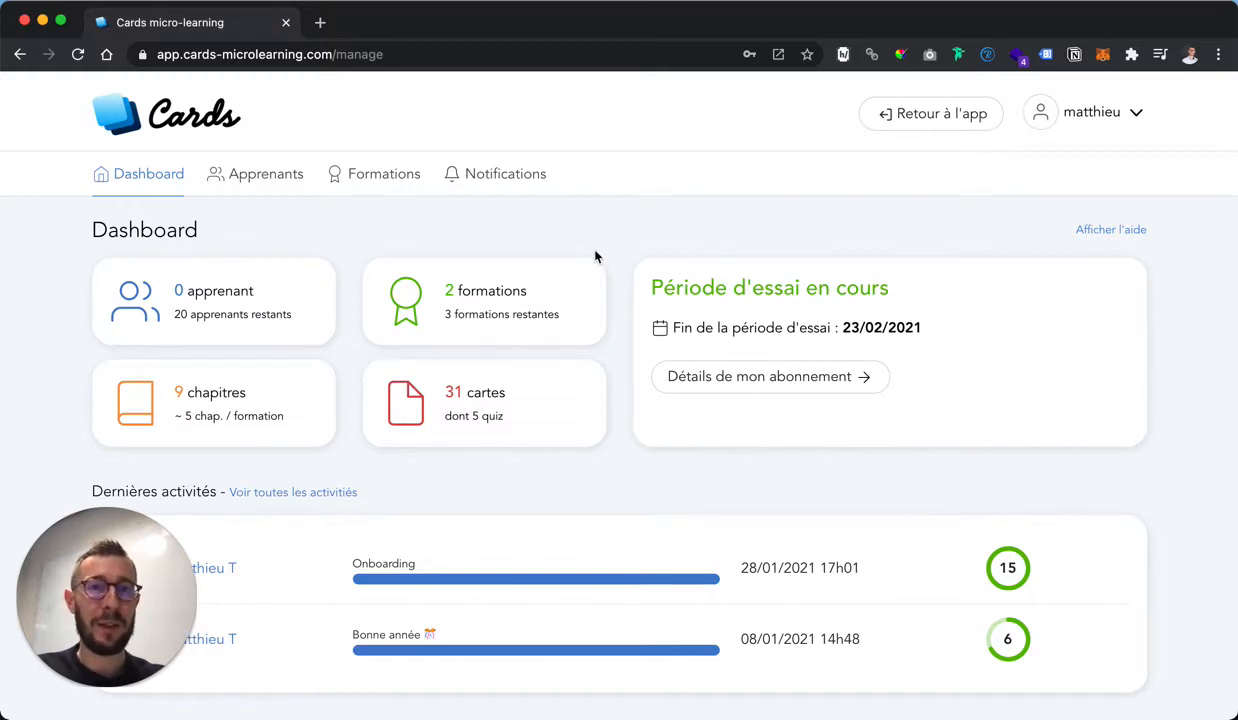
# Start adding a new training (formation) and enter the title "Commencer avec Cards micro-learning".
pyautogui.moveTo(379, 185)
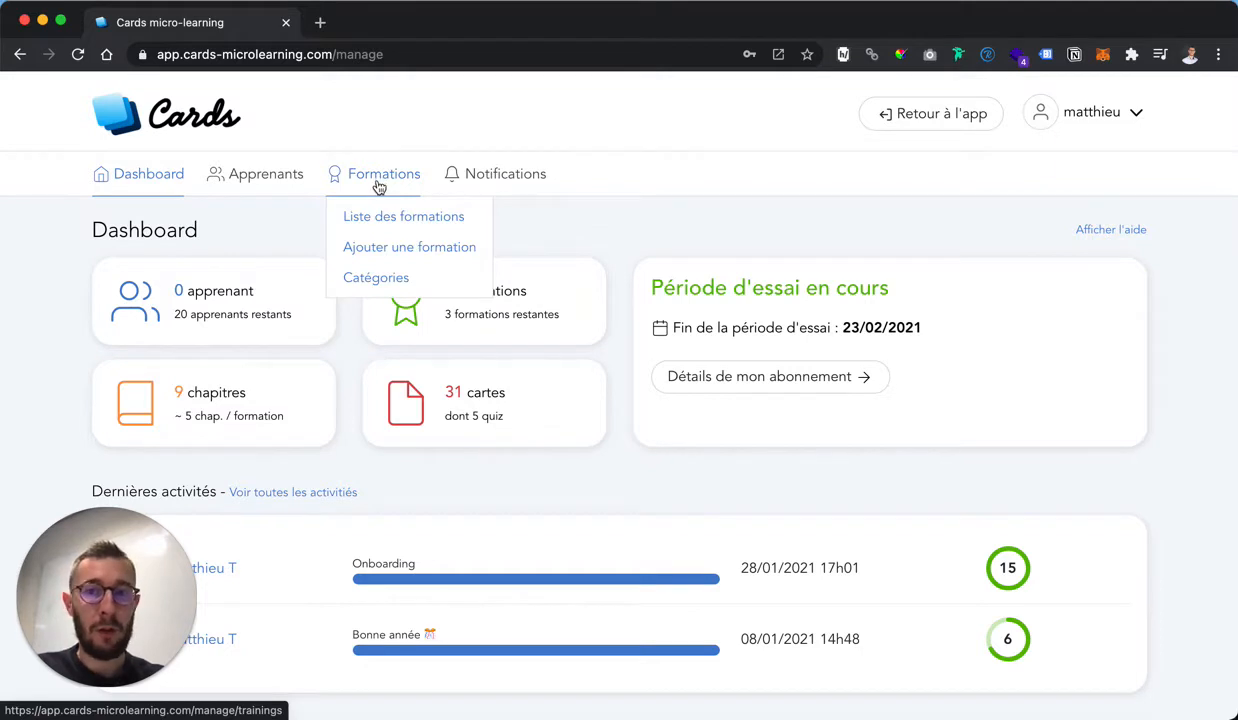
pyautogui.click(391, 256)
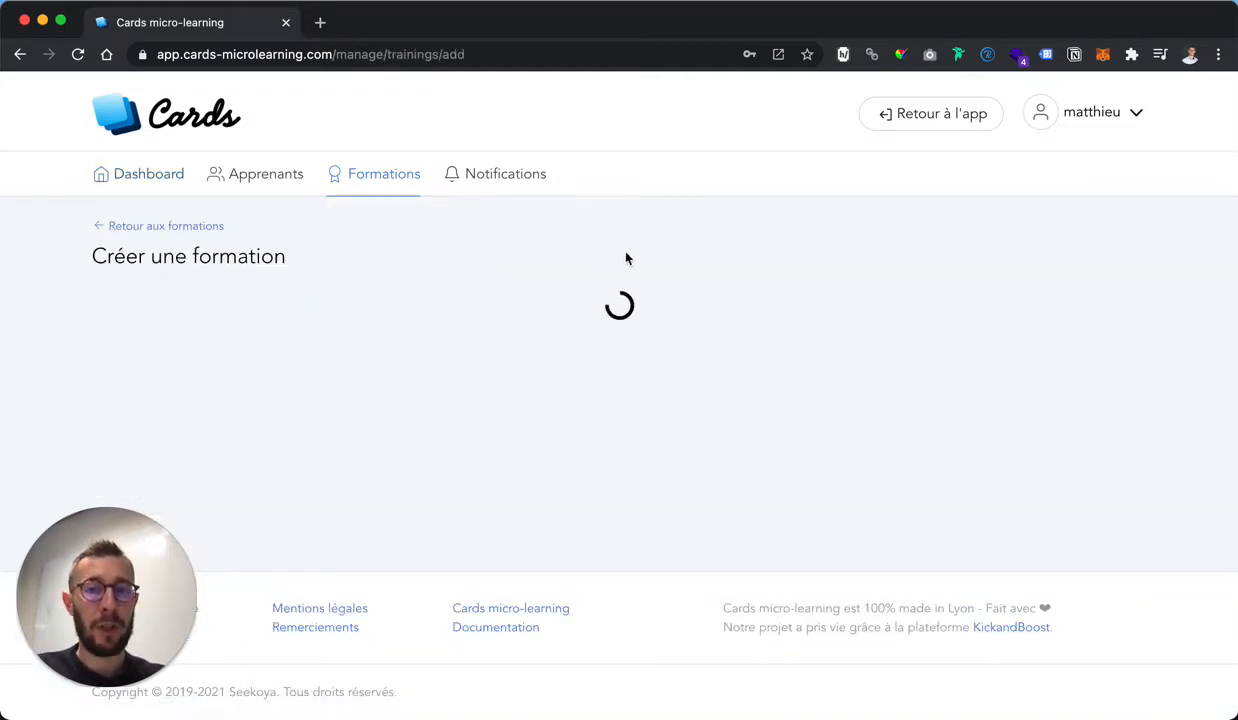
pyautogui.scroll(-2, 922, 266)
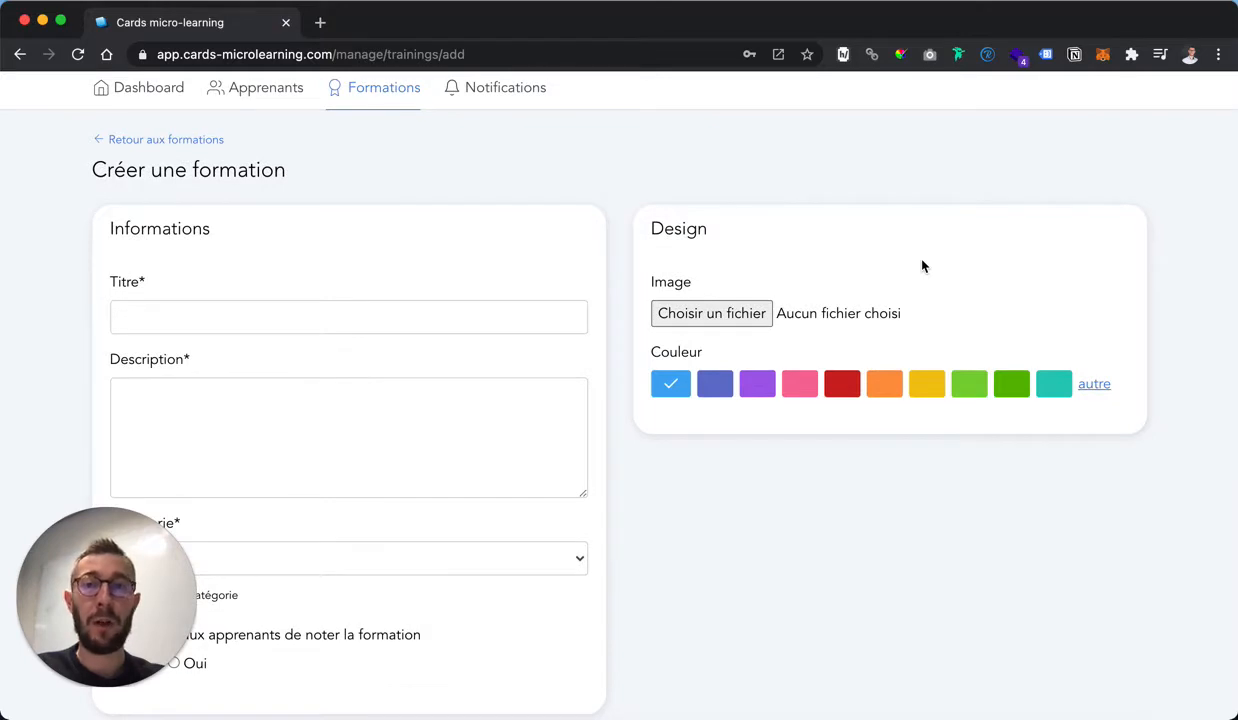
pyautogui.click(371, 322)
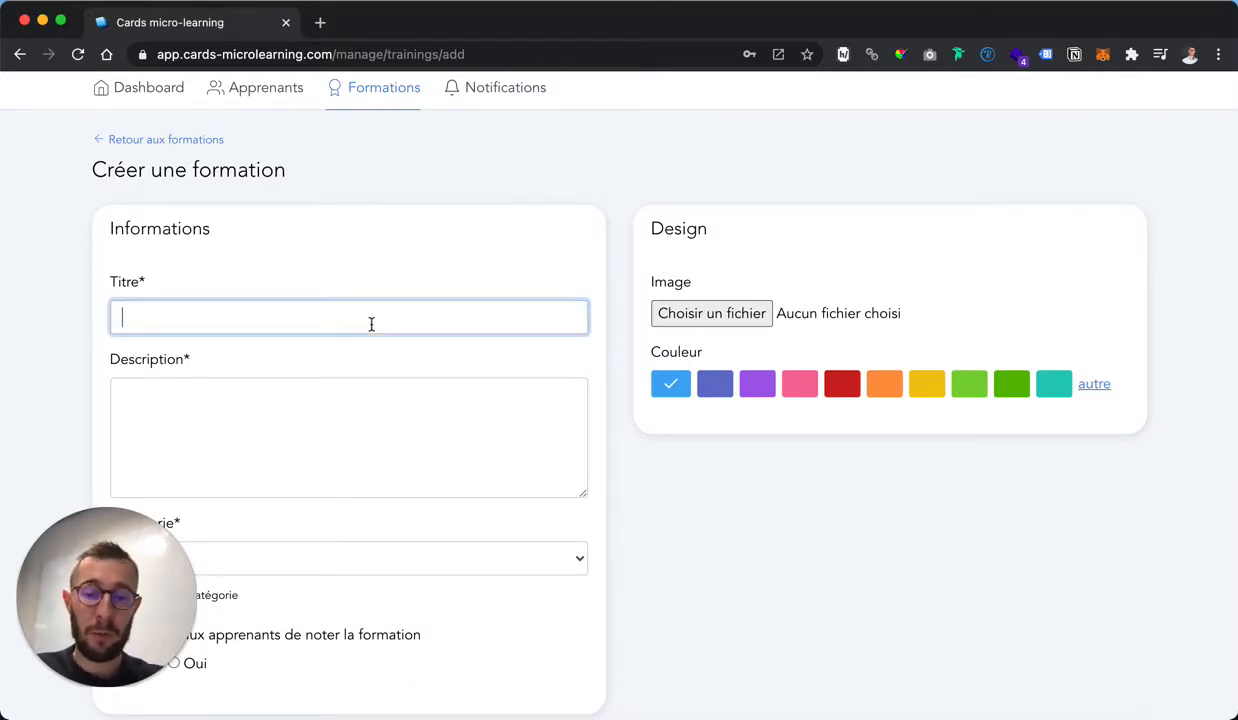
pyautogui.write('Commenc')
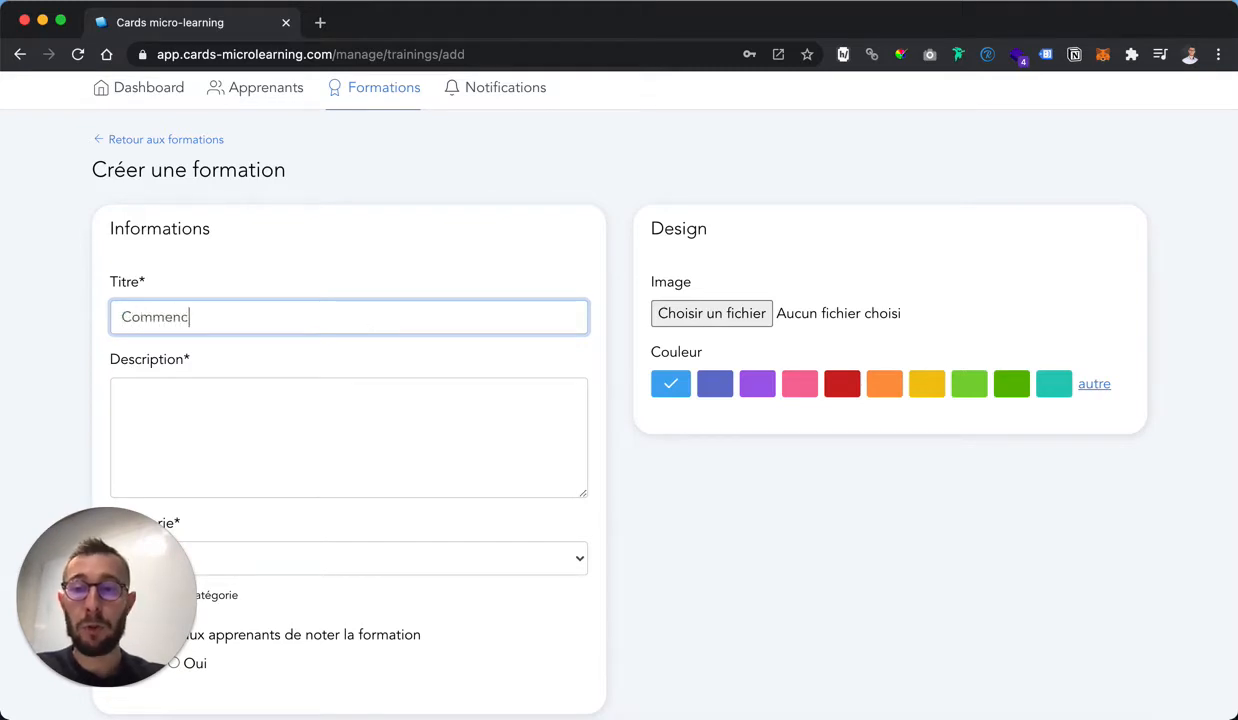
pyautogui.write('er avec Cards ')
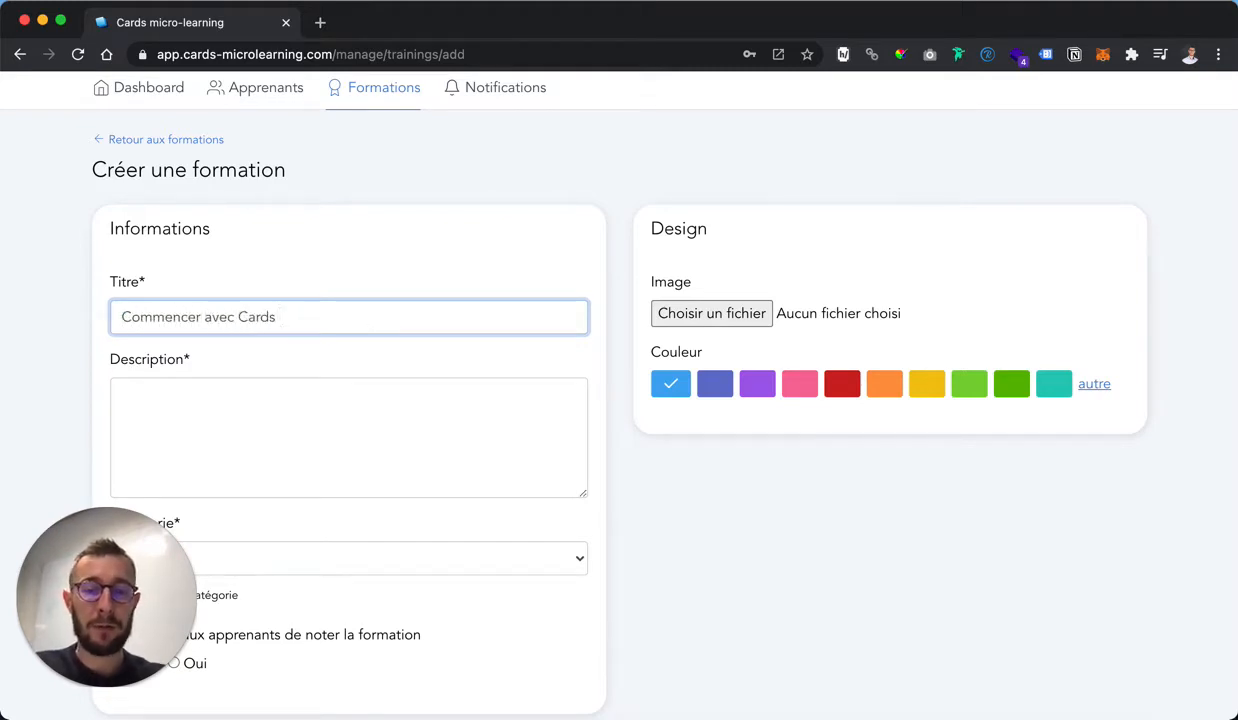
pyautogui.write('micro-learning')
pyautogui.press('BackSpace')
pyautogui.press('BackSpace')
pyautogui.press('BackSpace')
pyautogui.press('BackSpace')
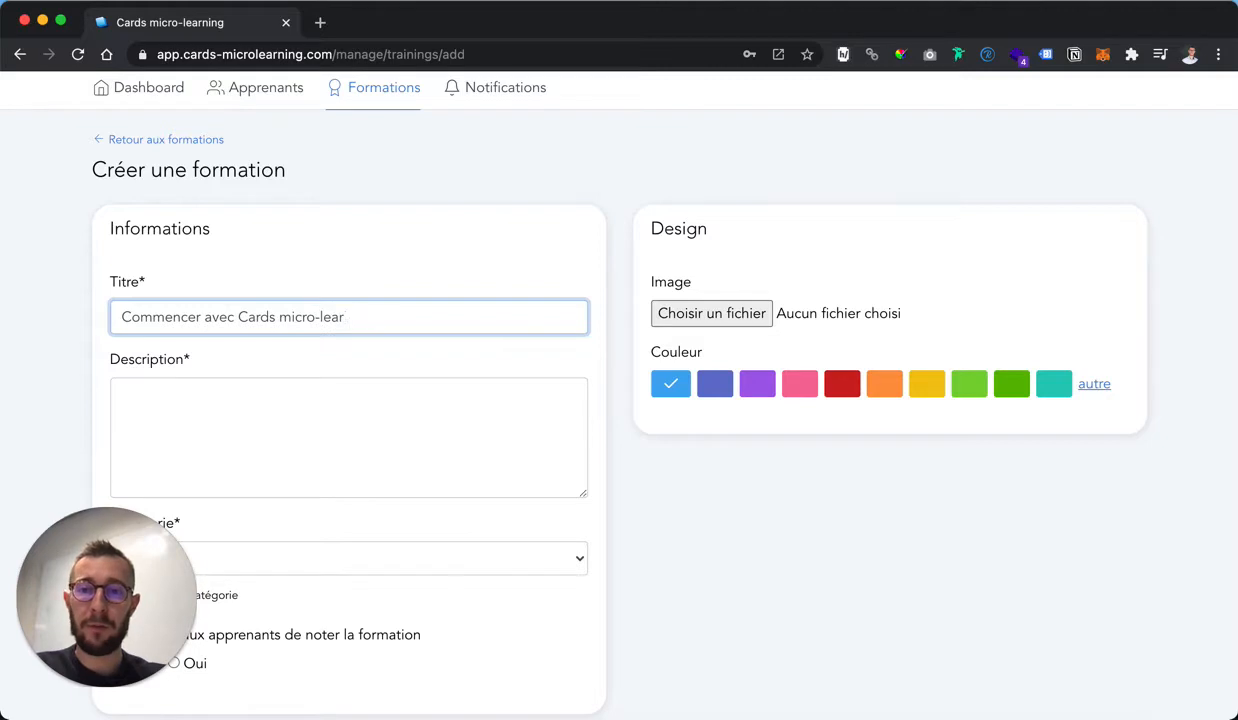
pyautogui.write('ning')
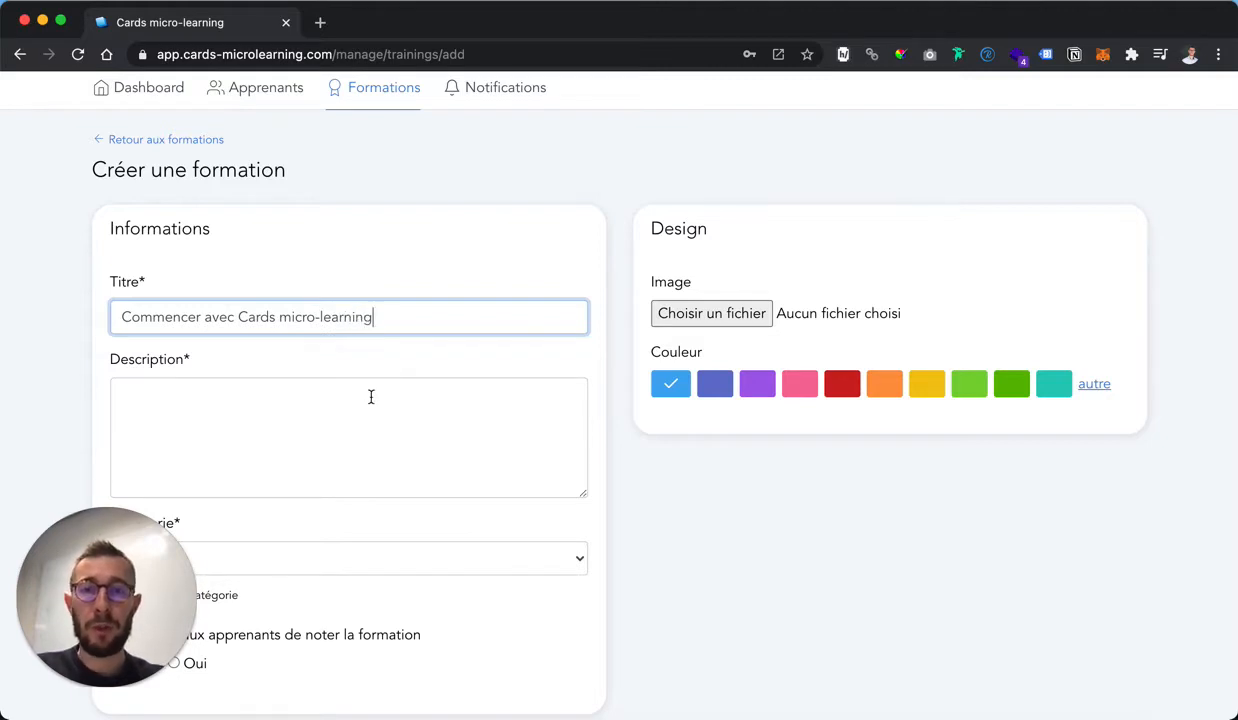
# Enter the training's description as "Voici le guide du bon débutant sur cards micro-learning".
pyautogui.click(370, 397)
pyautogui.scroll(-2, 370, 400)
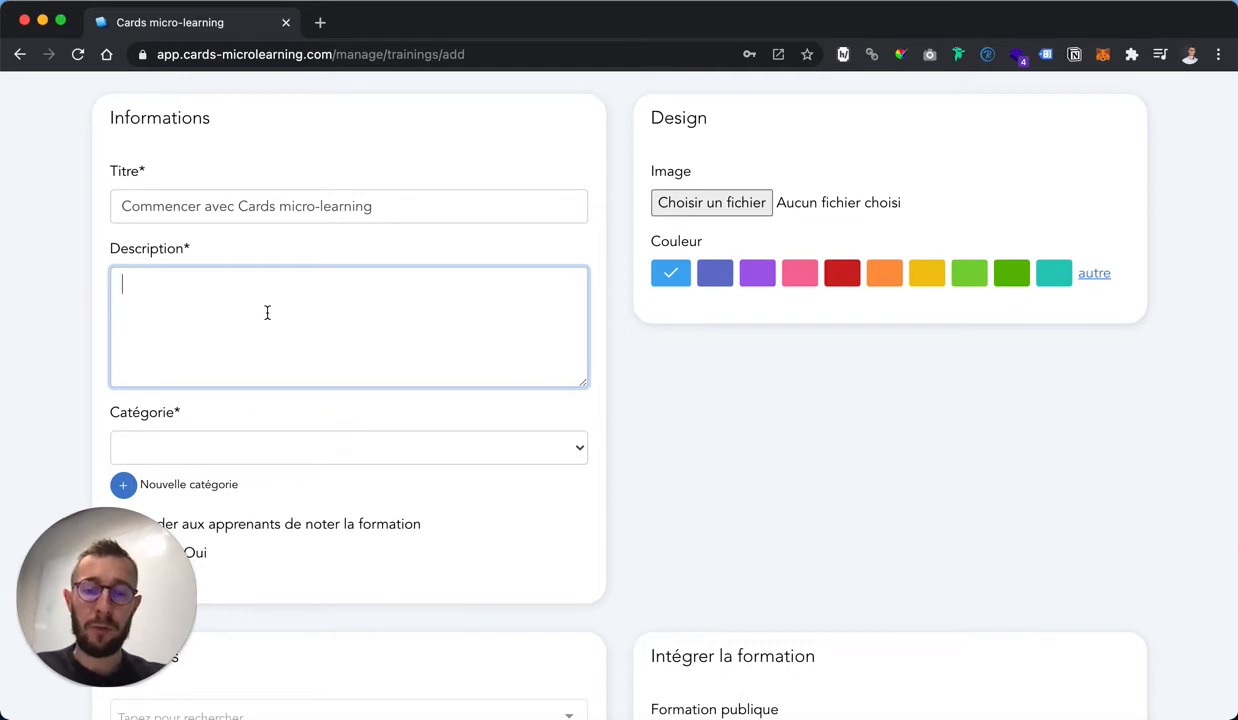
pyautogui.write('VOici le guide')
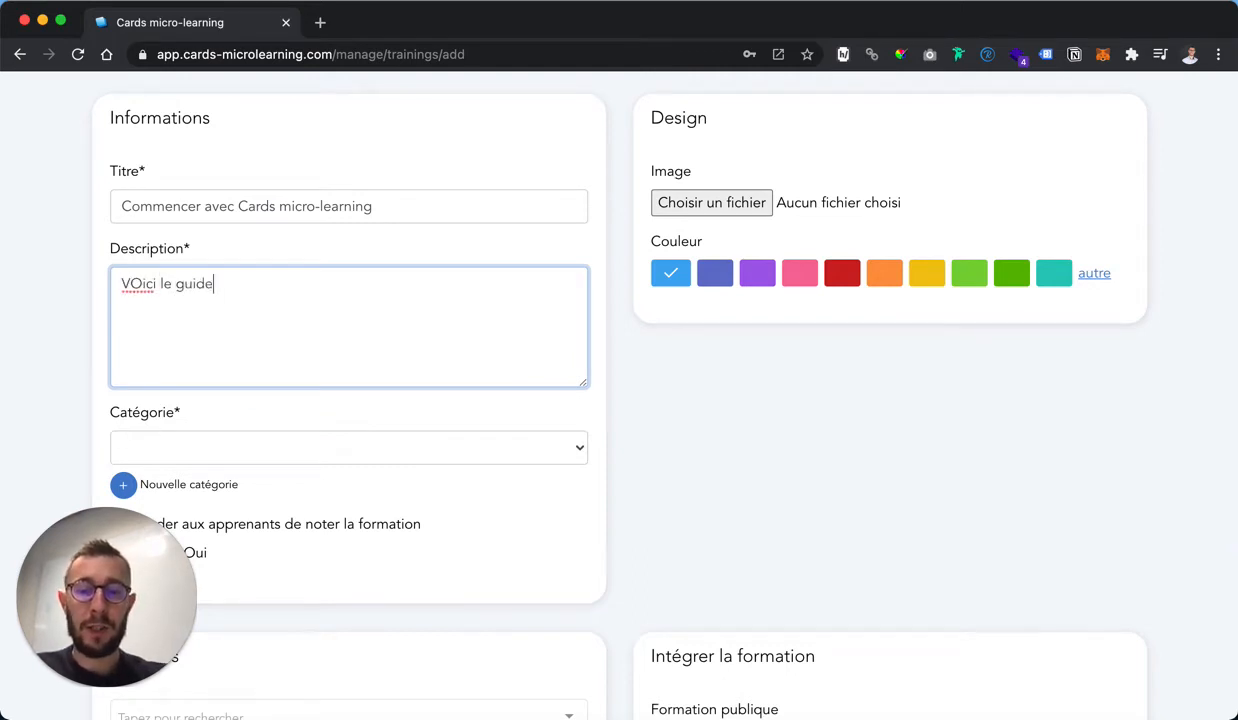
pyautogui.write(' du bon débu')
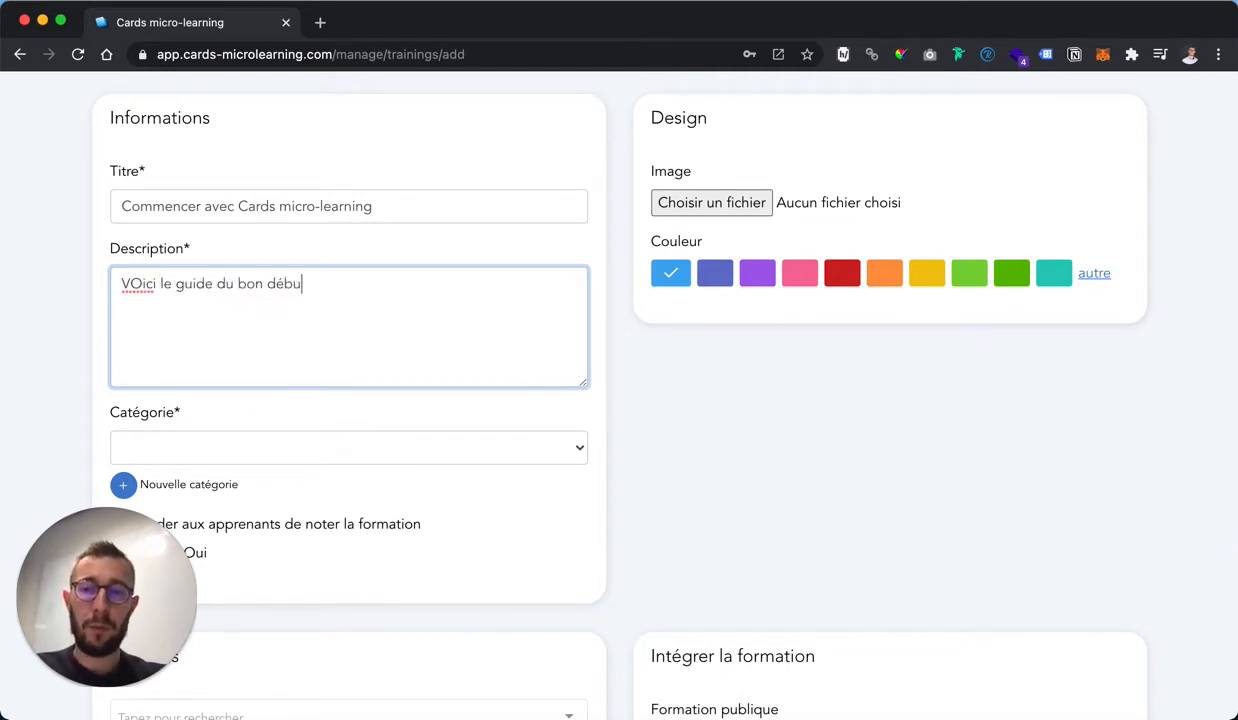
pyautogui.write('tant sur cards')
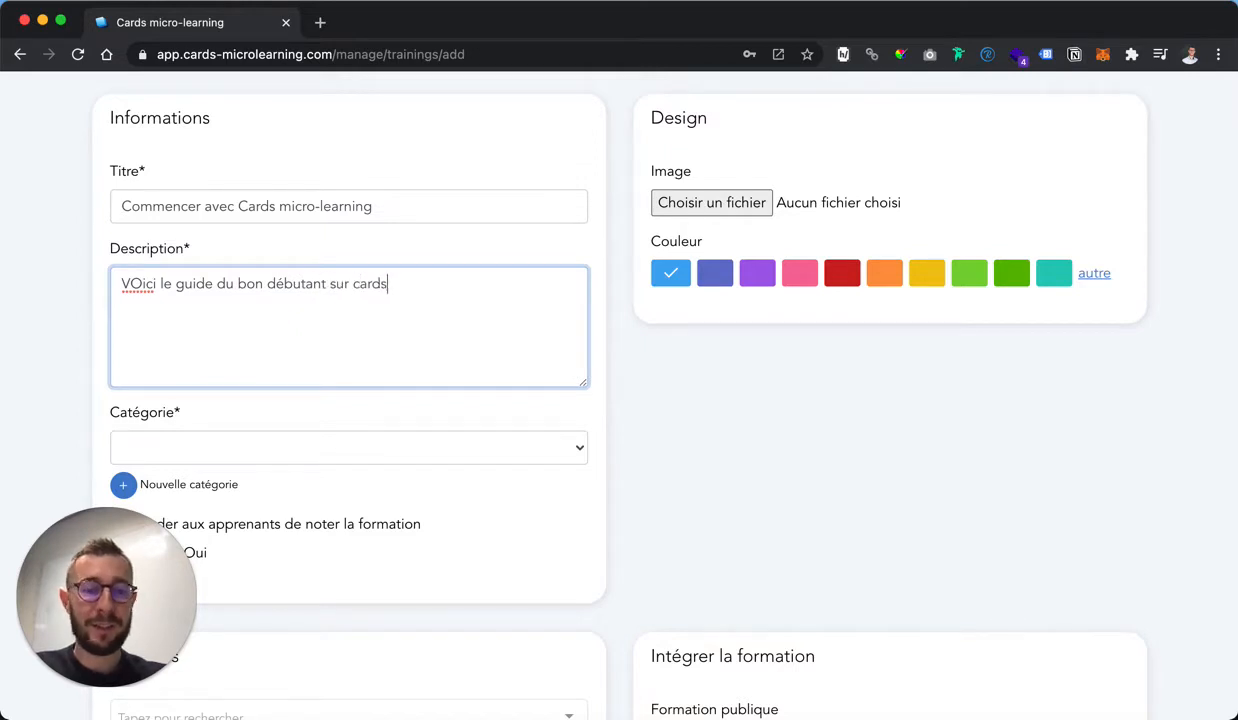
pyautogui.write(' micro-elarn')
pyautogui.press('BackSpace')
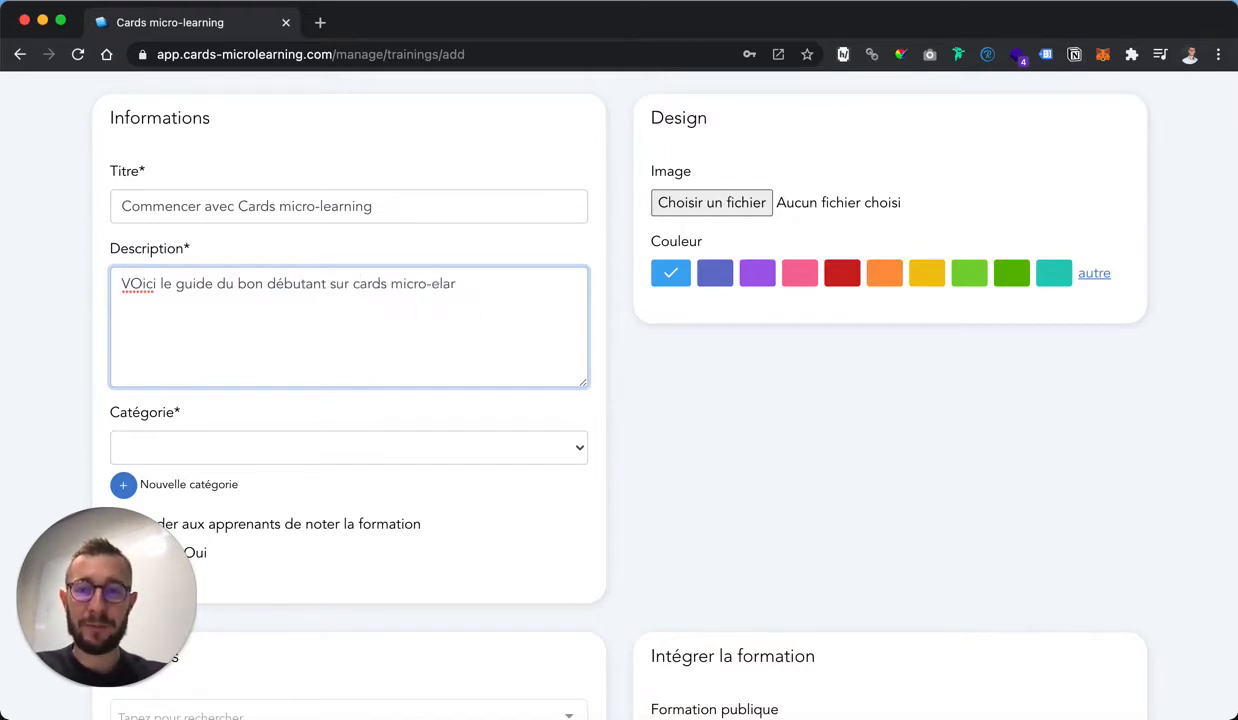
pyautogui.press('BackSpace')
pyautogui.press('BackSpace')
pyautogui.press('BackSpace')
pyautogui.press('BackSpace')
pyautogui.write('learning')
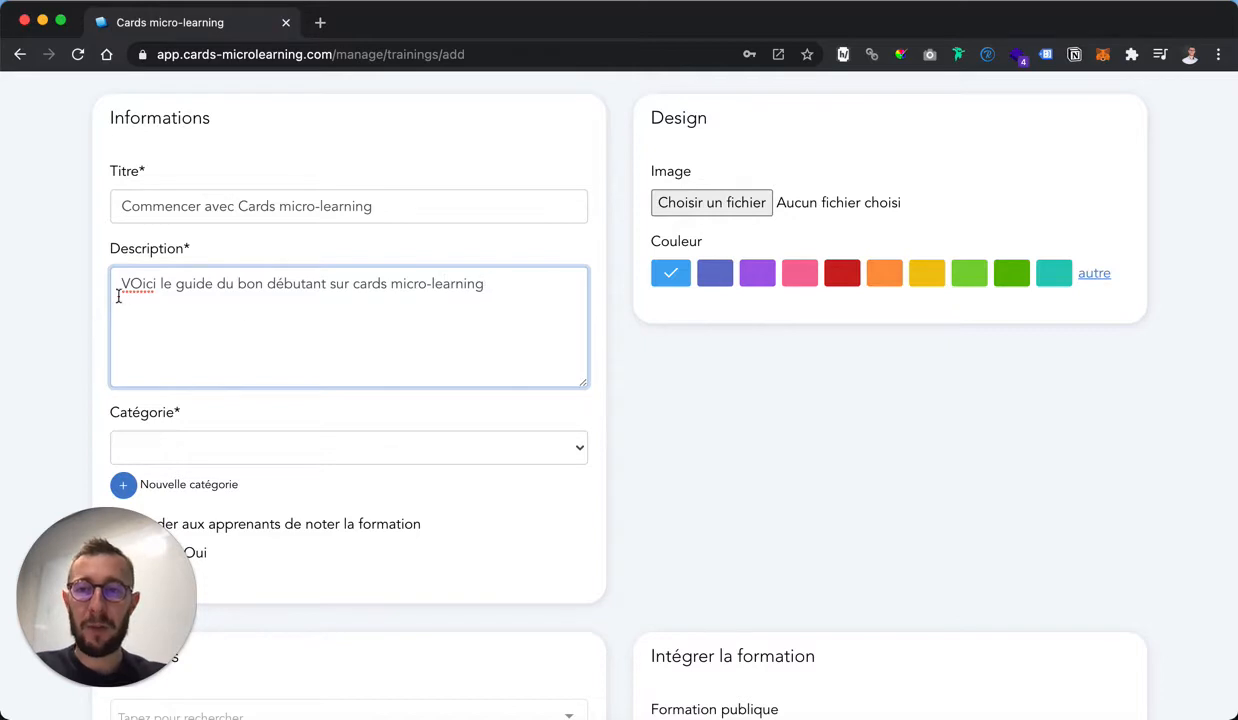
pyautogui.click(140, 284)
pyautogui.press('BackSpace')
pyautogui.write('o')
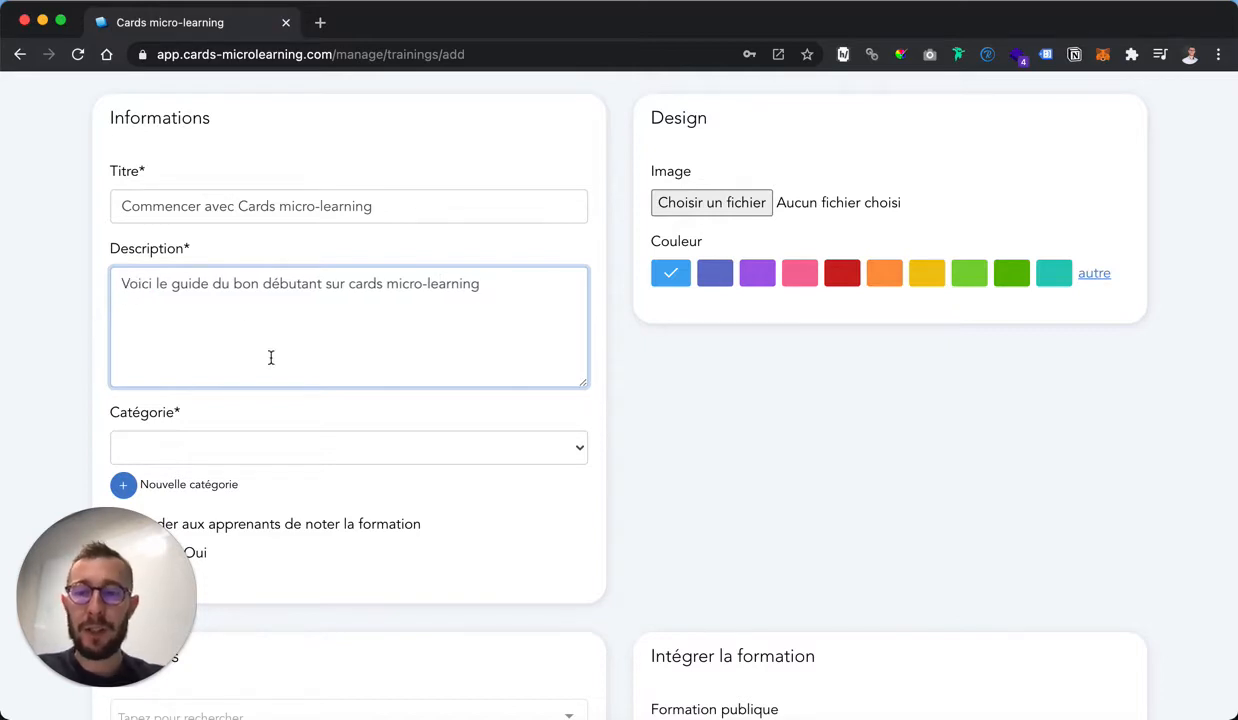
# Check the existing categories, and enter a new category named "Guides Micro-Learning" for the training.
pyautogui.scroll(-1, 271, 357)
pyautogui.click(228, 402)
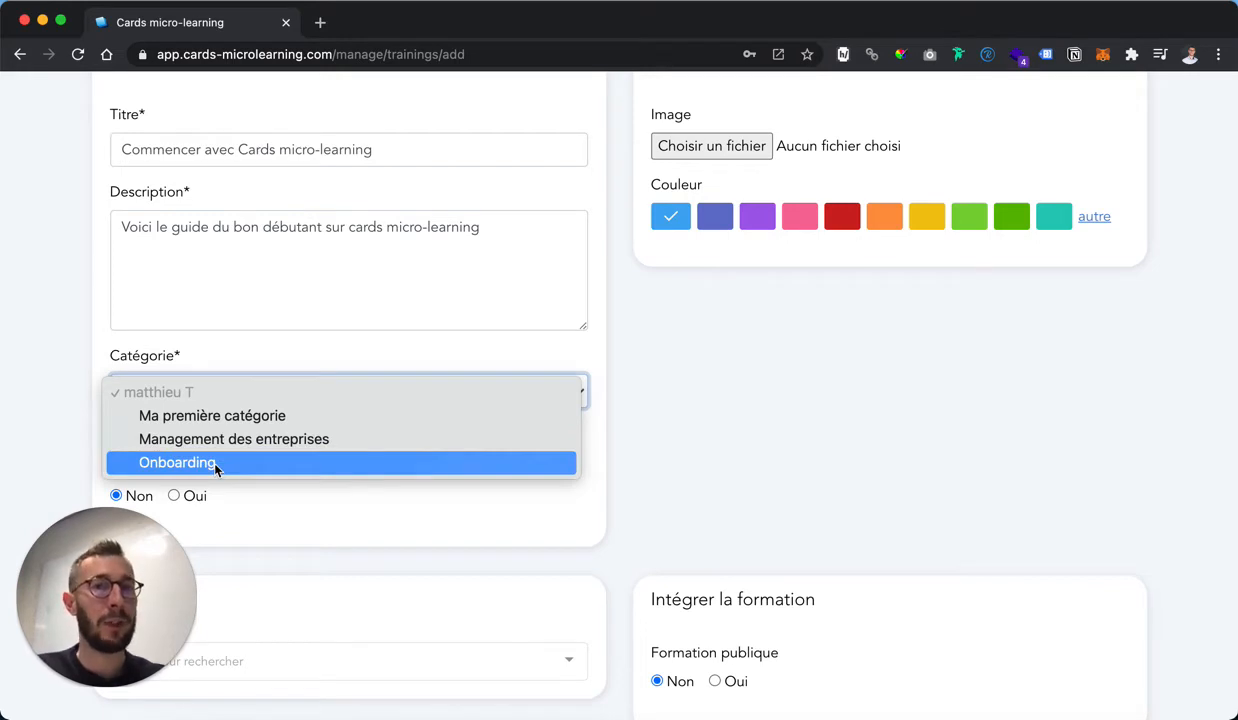
pyautogui.click(41, 423)
pyautogui.scroll(-1, 50, 423)
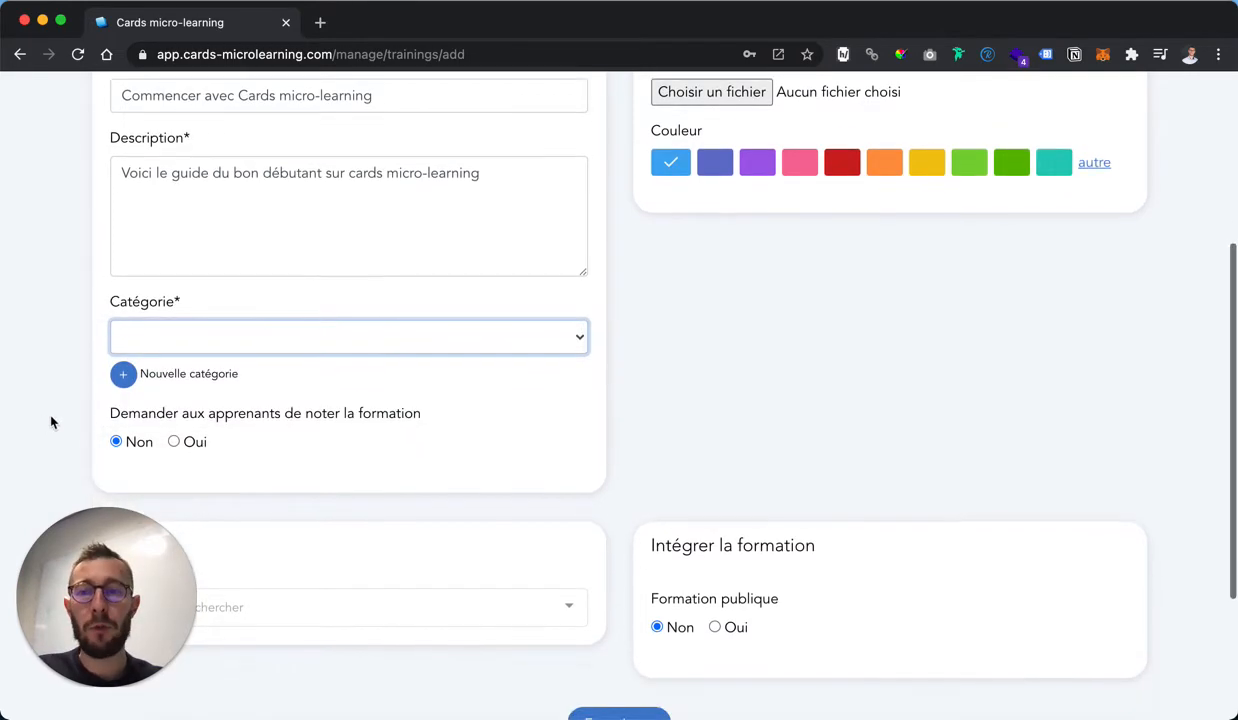
pyautogui.click(131, 384)
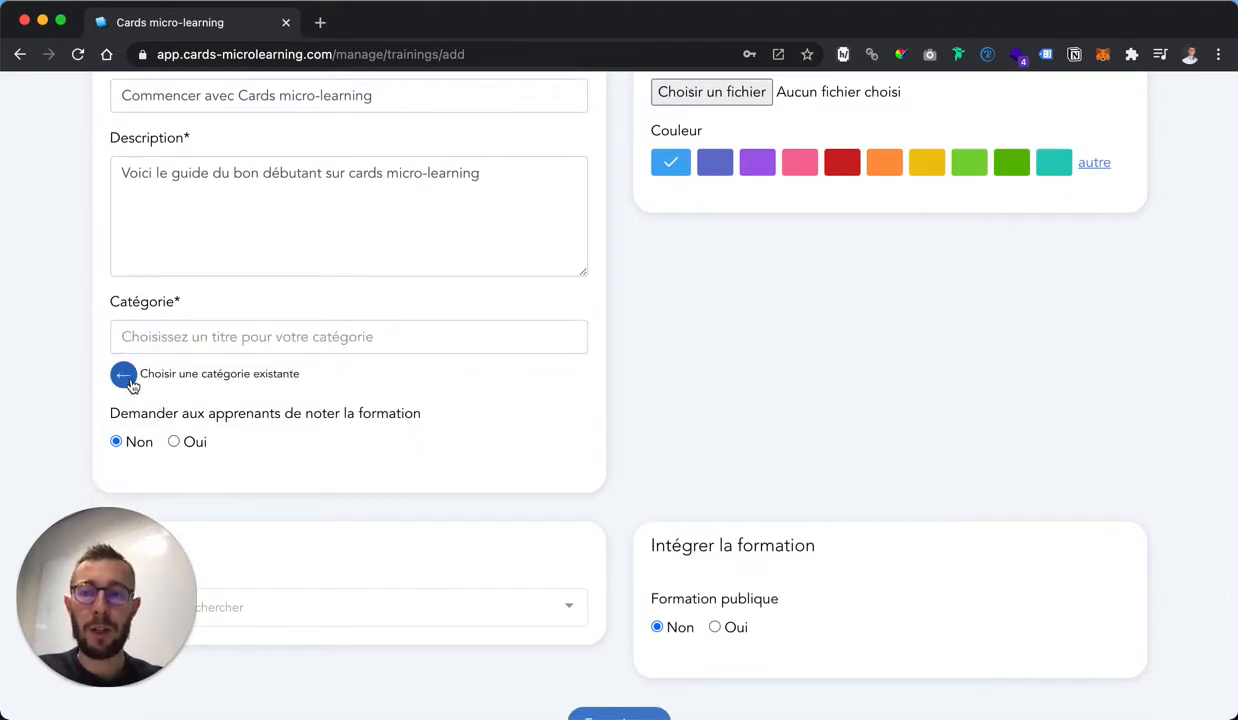
pyautogui.click(181, 340)
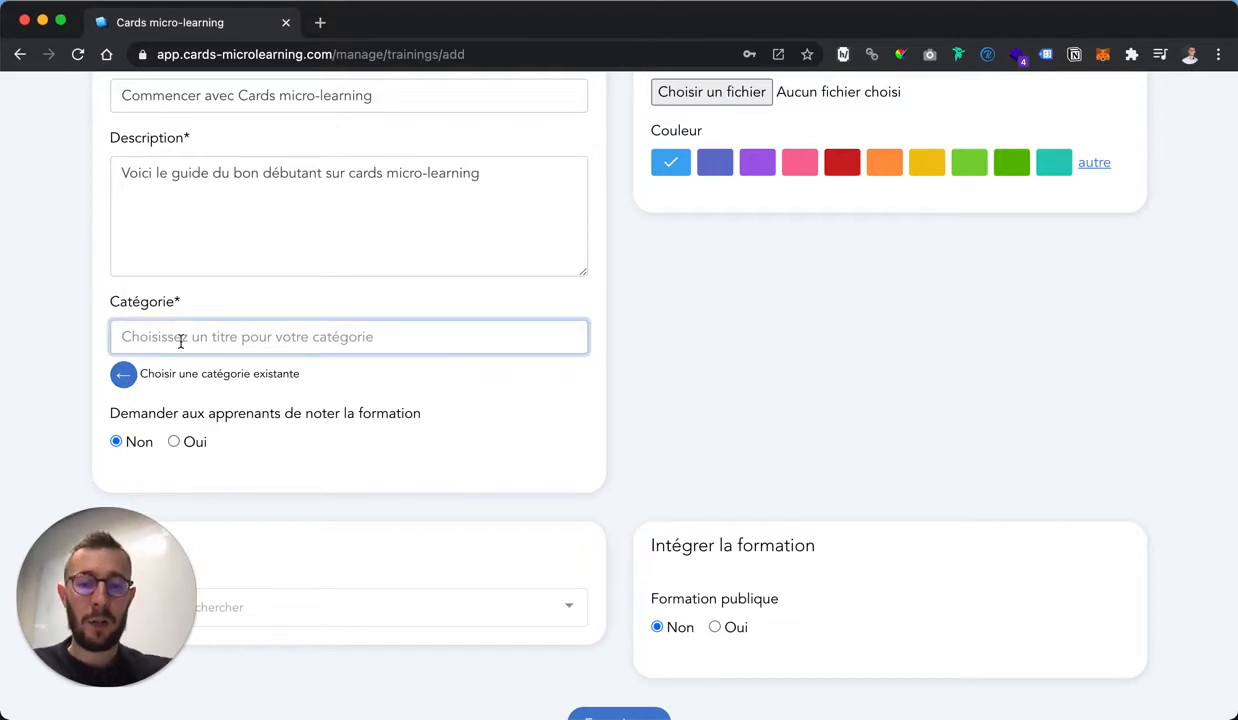
pyautogui.write('Guides ')
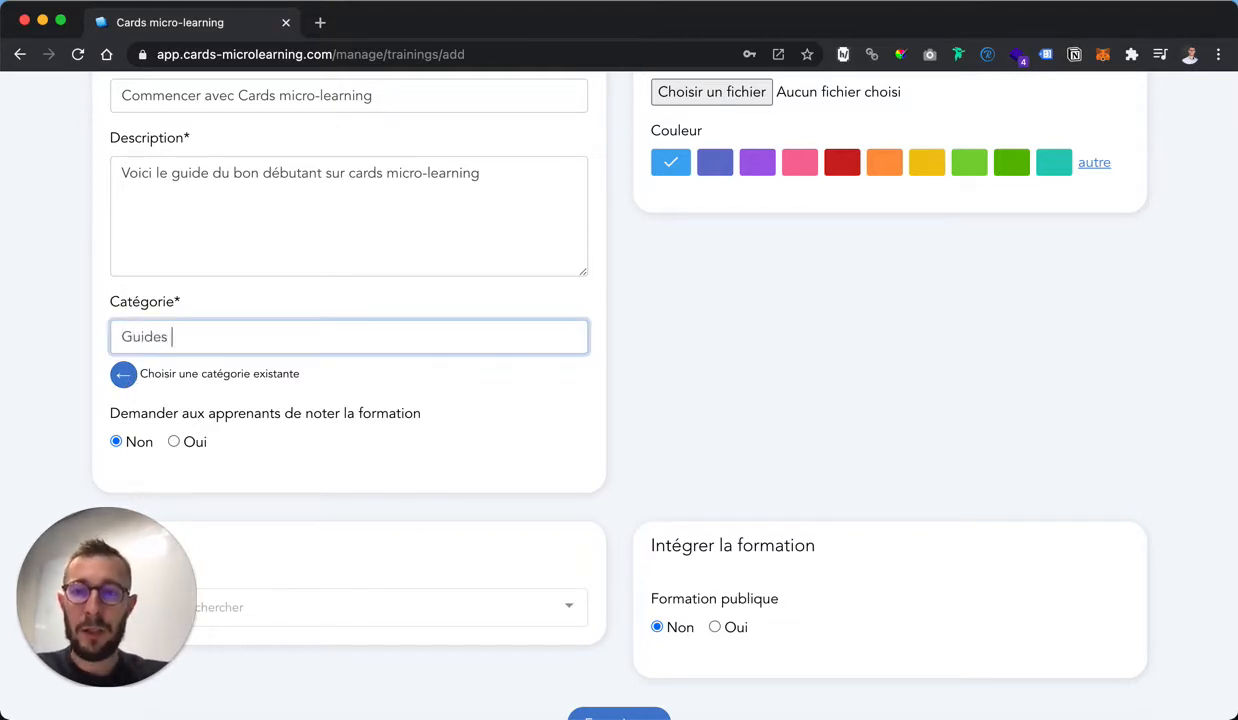
pyautogui.write('Micro-Learning')
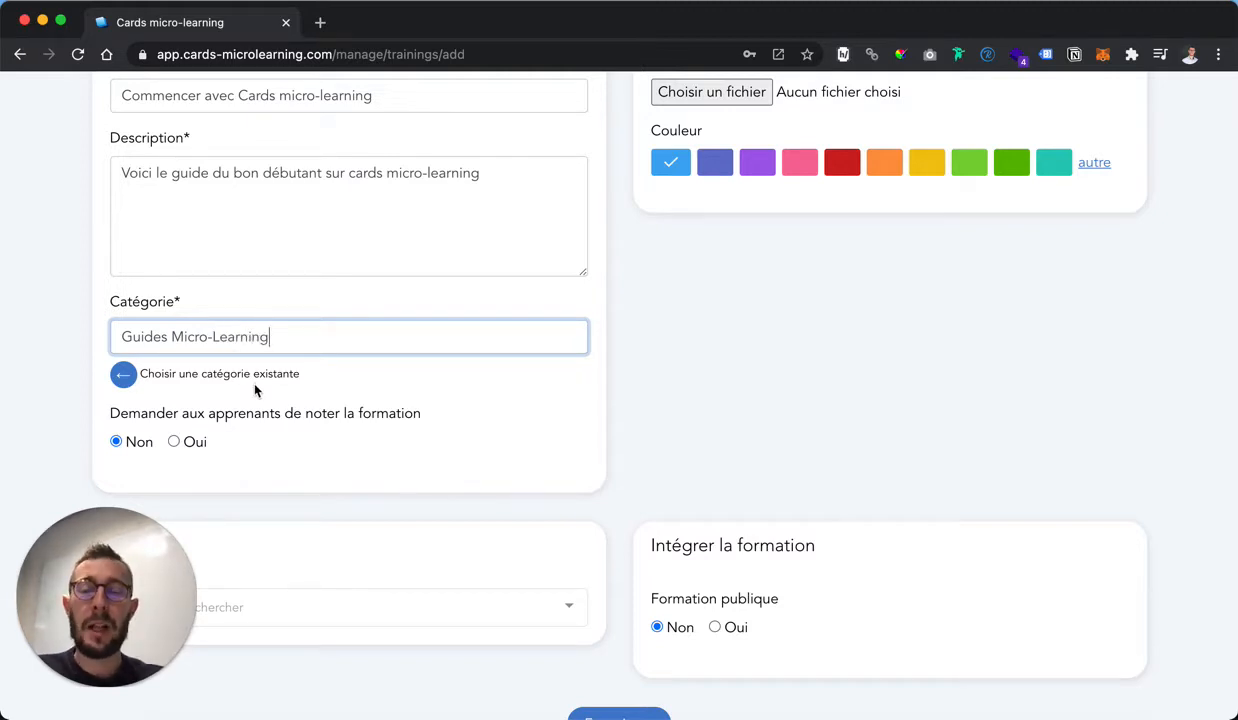
# Set the option asking learners to rate the training to Oui, and assign the training to the "onboarding Cards" group.
pyautogui.scroll(-1, 246, 372)
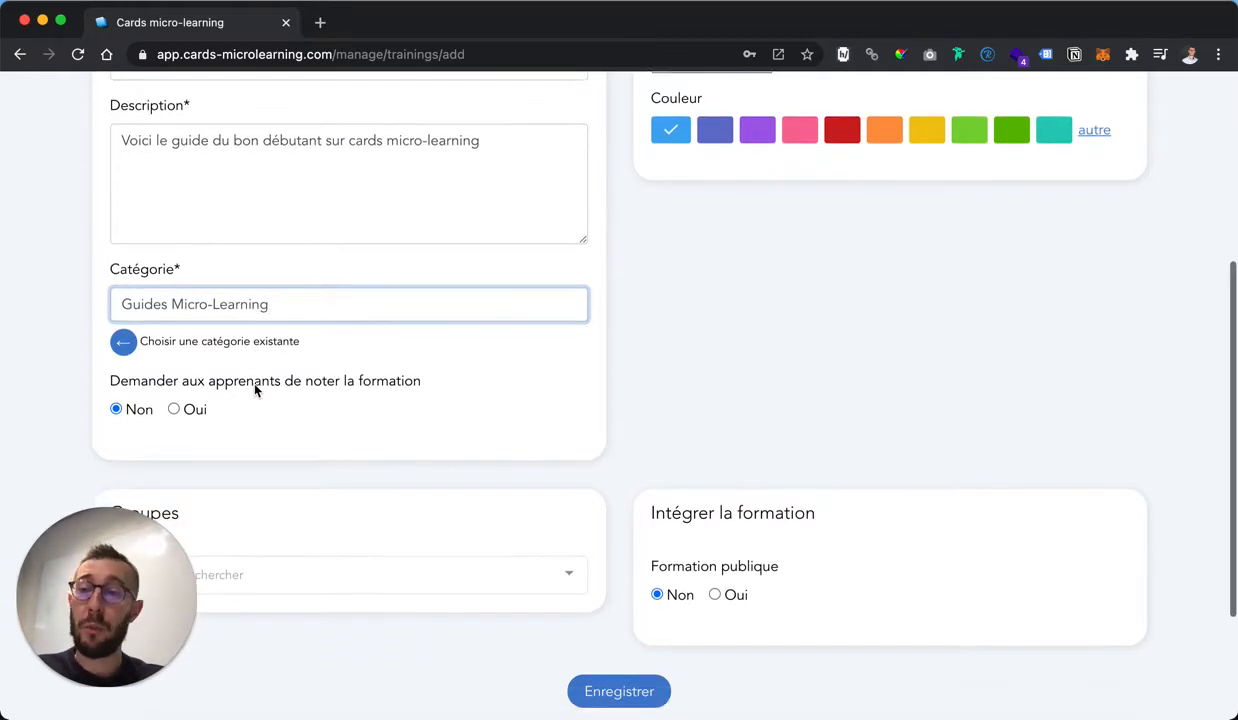
pyautogui.click(175, 410)
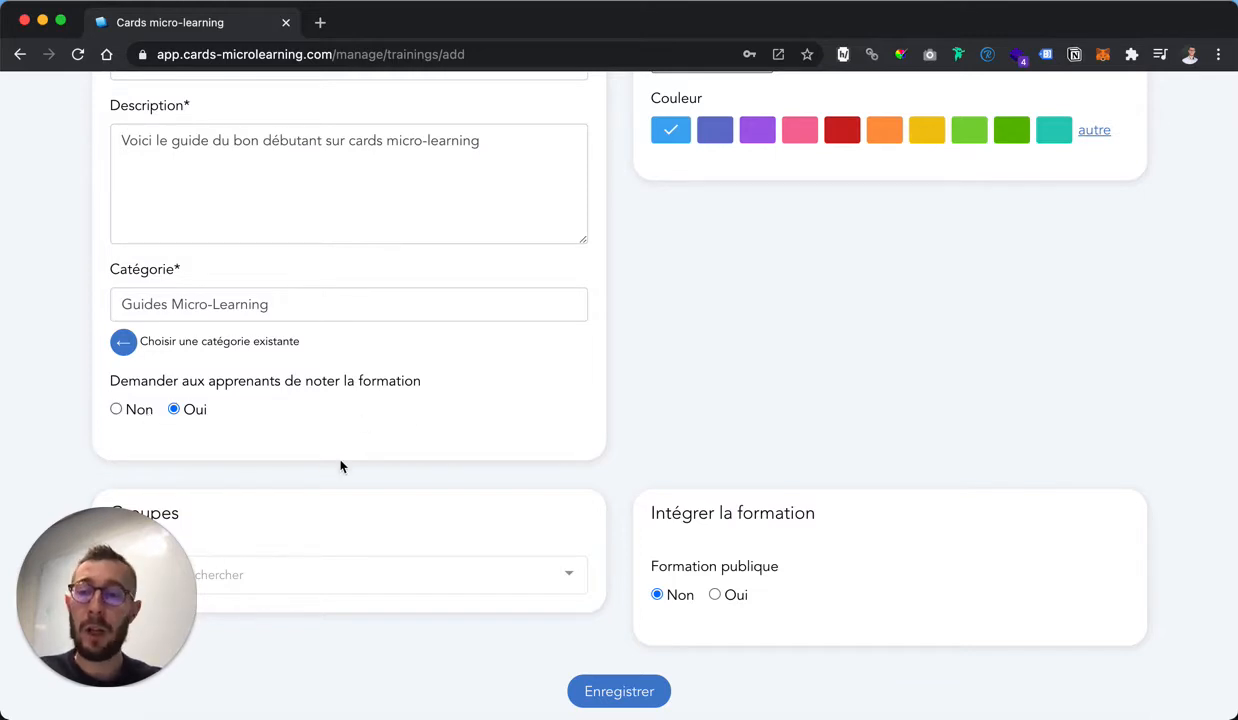
pyautogui.scroll(-3, 340, 464)
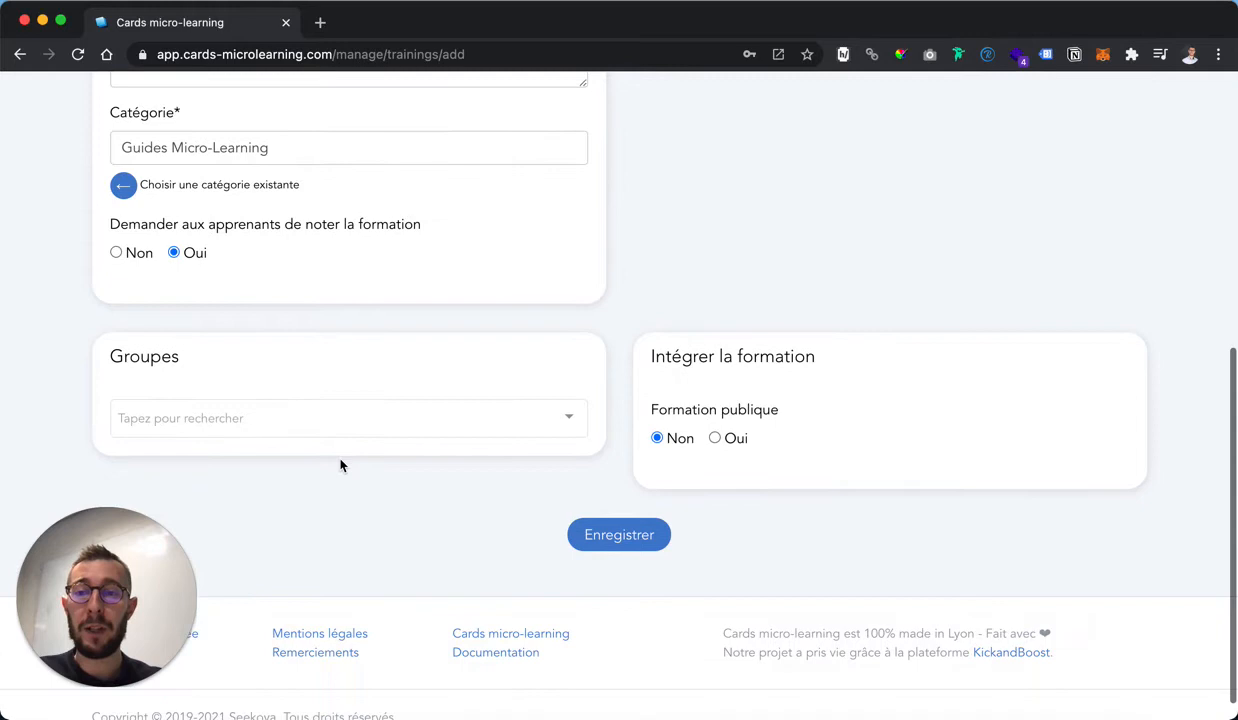
pyautogui.click(260, 421)
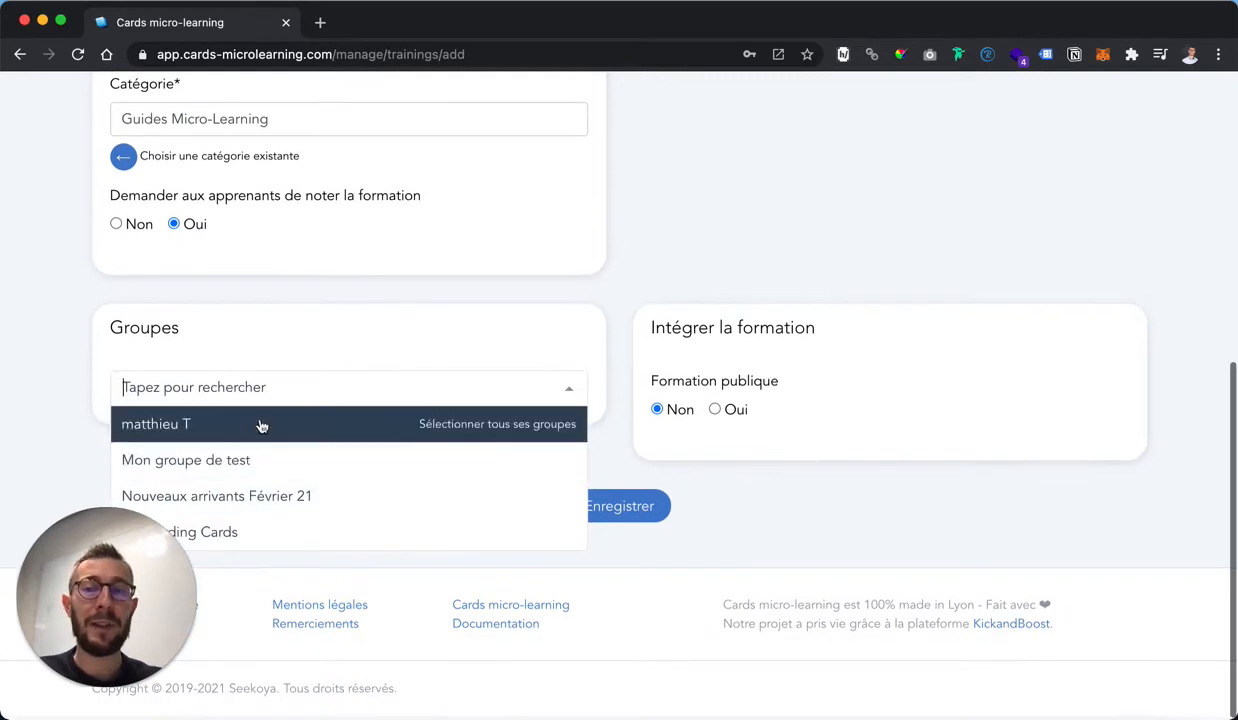
pyautogui.moveTo(167, 570); pyautogui.dragTo(1157, 569)
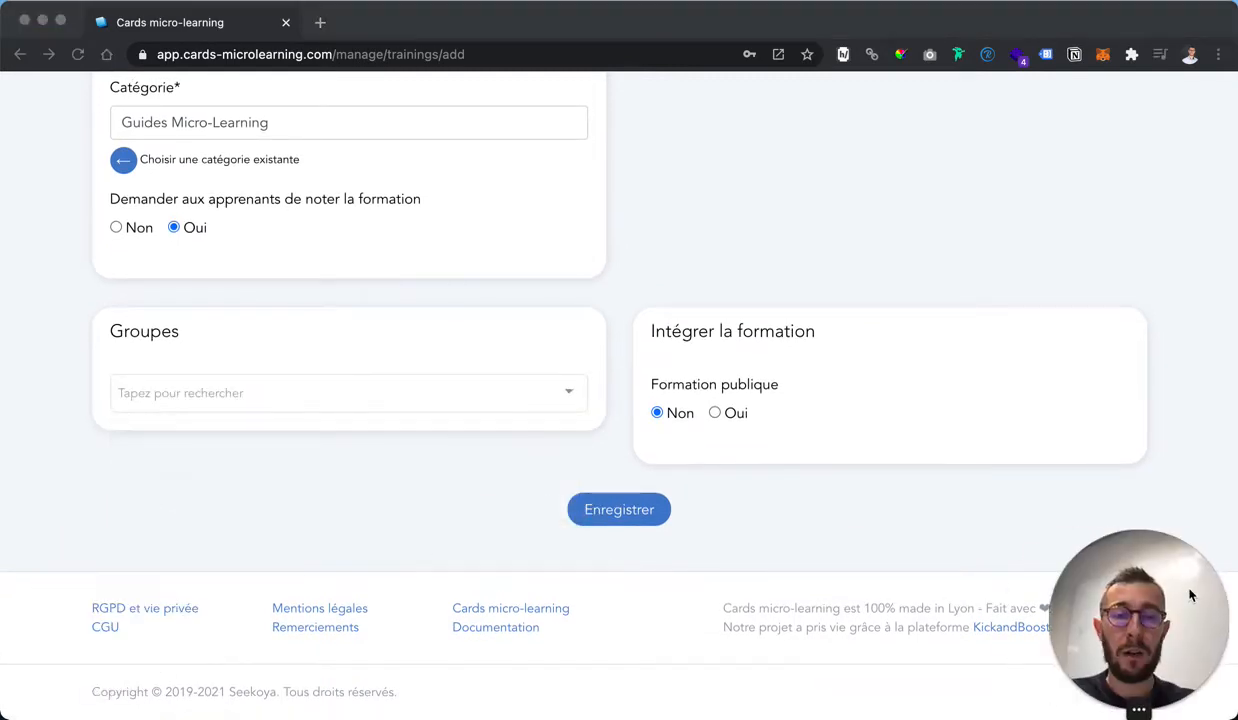
pyautogui.click(298, 393)
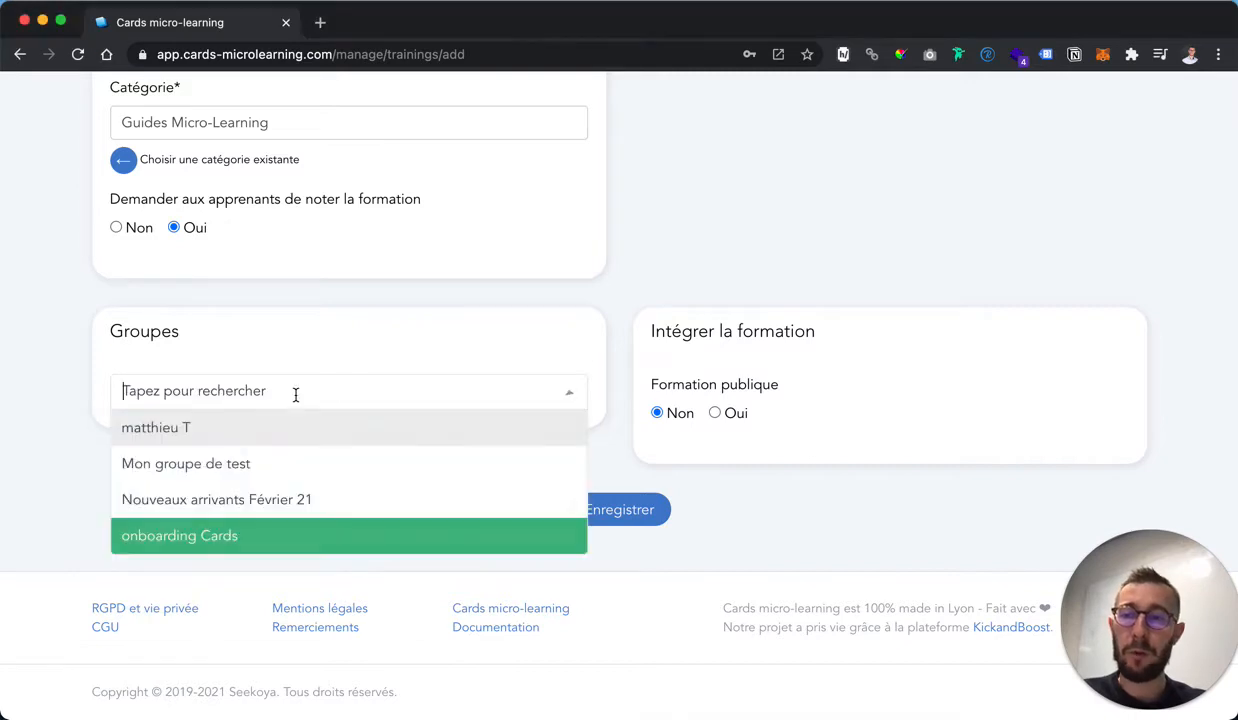
pyautogui.click(200, 540)
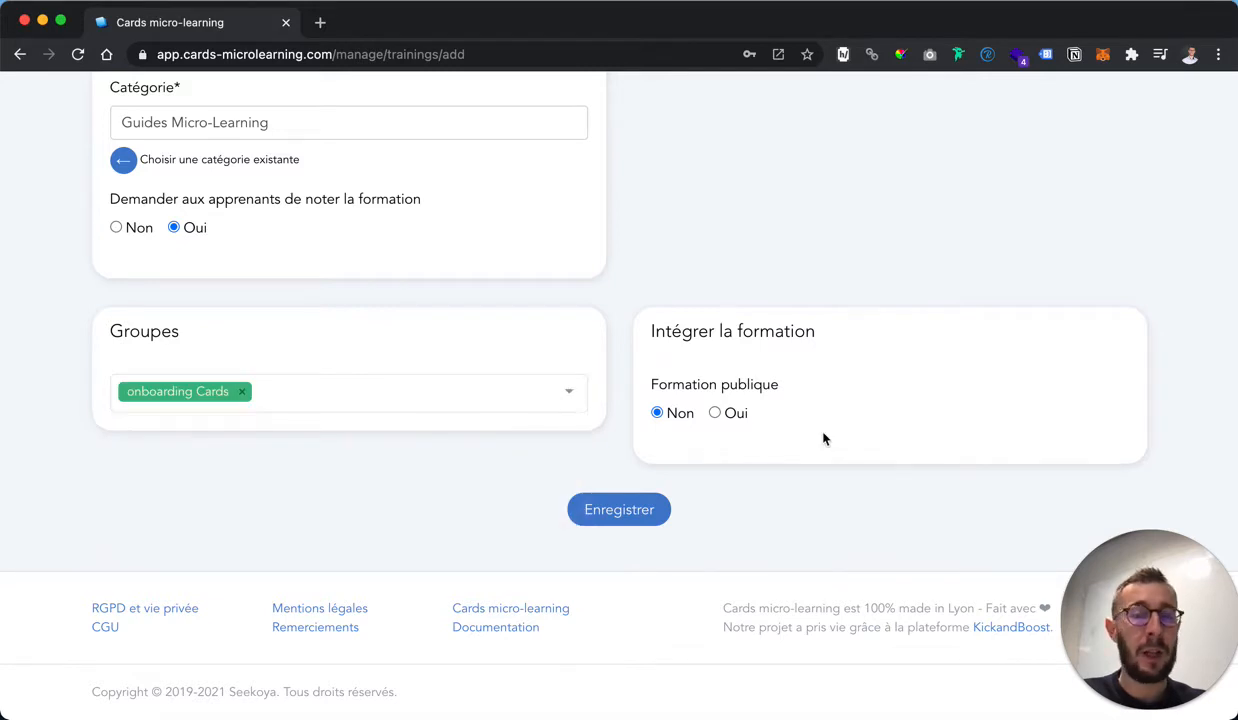
# Examine the custom colour picker in the training's Design section and close it without choosing another colour.
pyautogui.scroll(1, 776, 461)
pyautogui.click(630, 516)
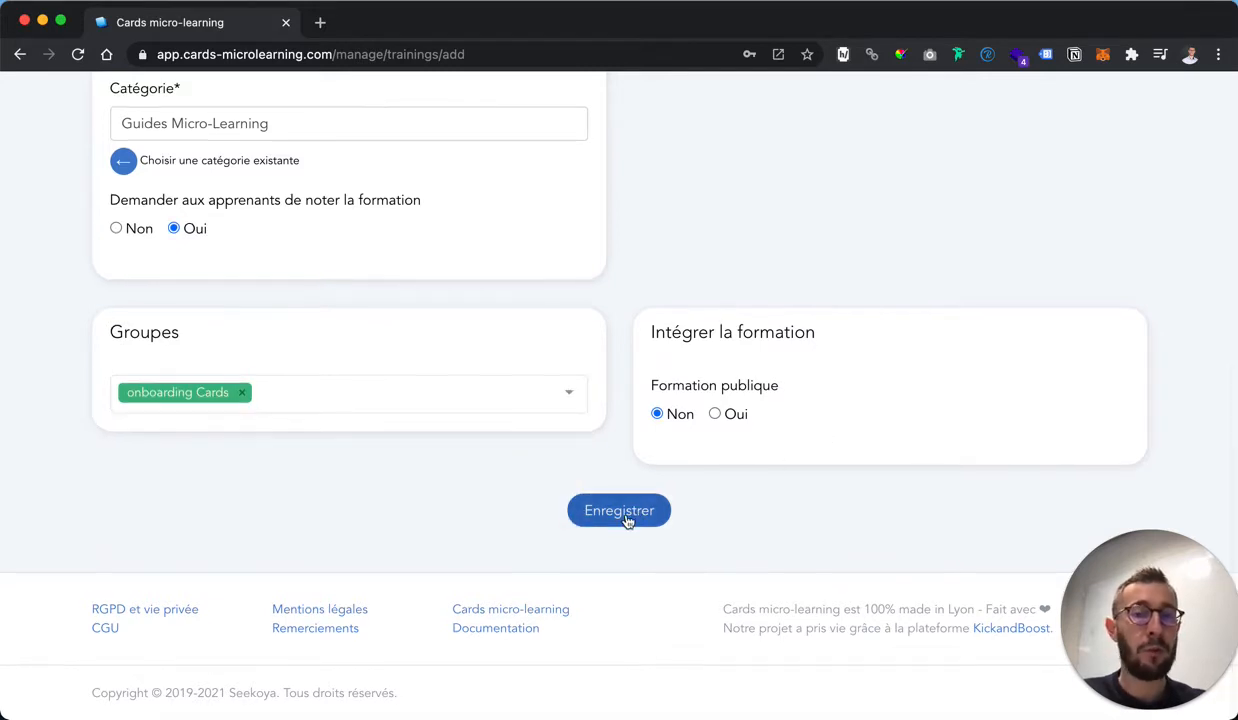
pyautogui.scroll(-3, 627, 522)
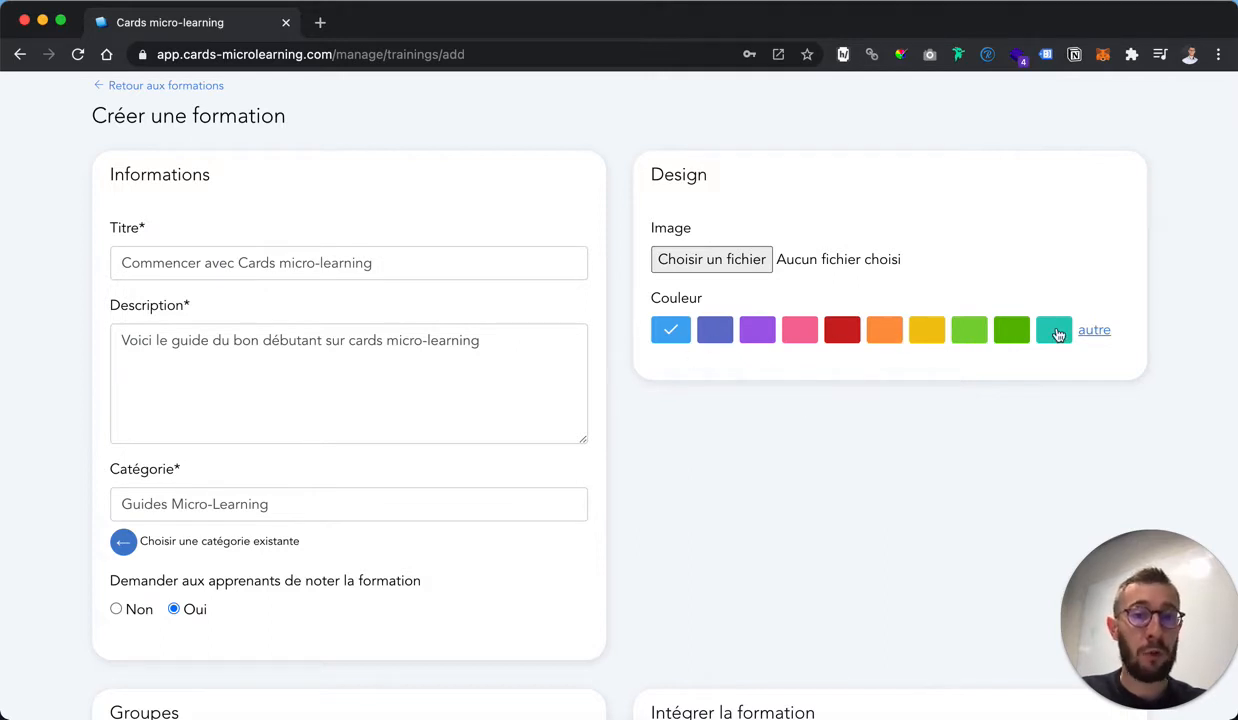
pyautogui.click(1097, 330)
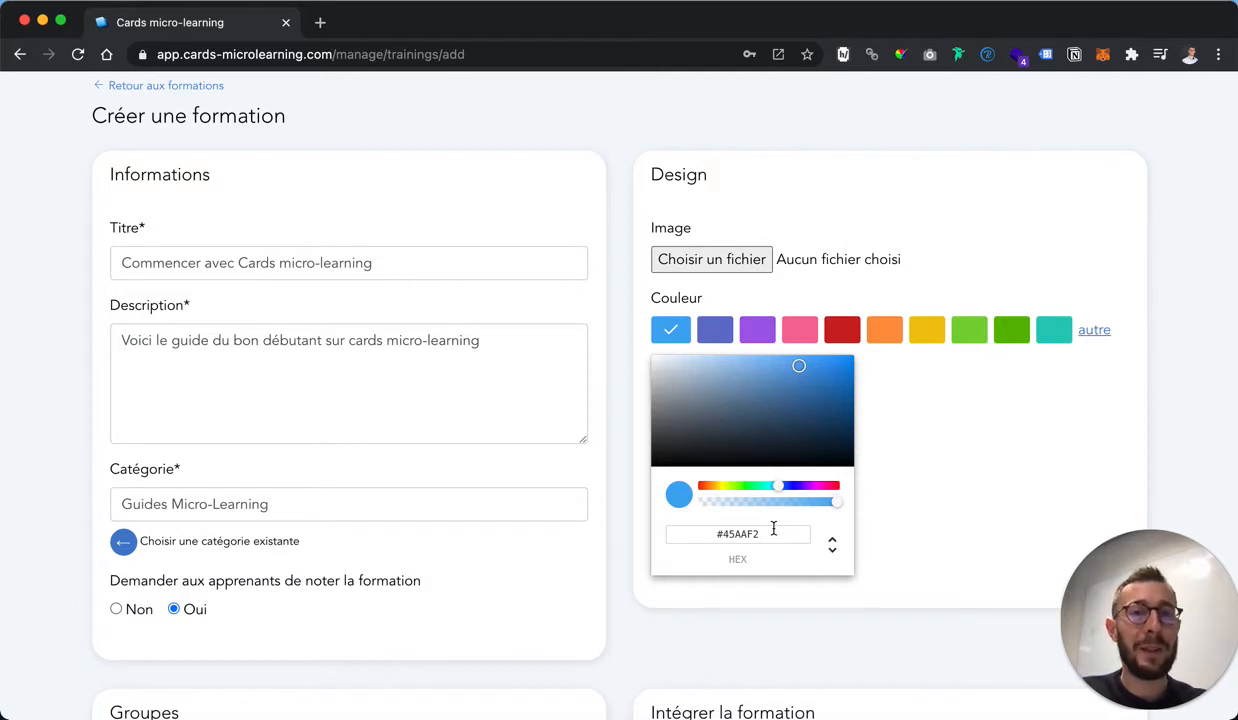
pyautogui.click(1096, 336)
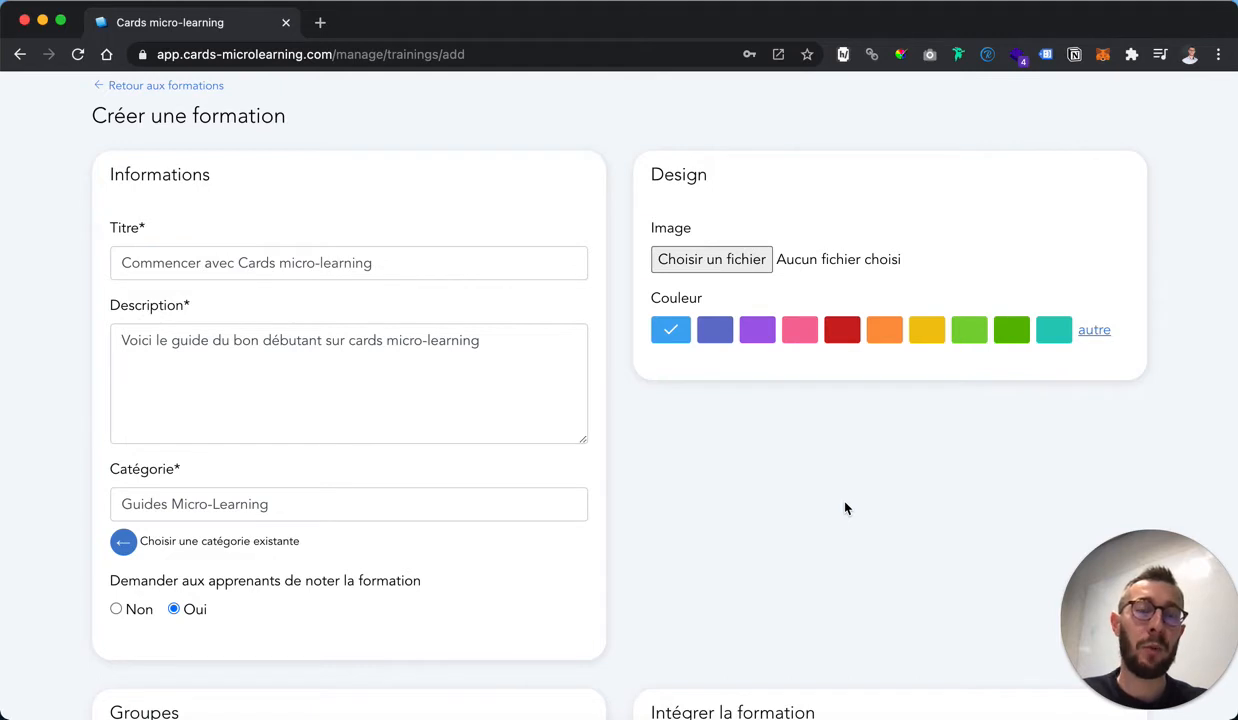
# Save the new training with its default colour and with public access left at Non.
pyautogui.scroll(-2, 812, 494)
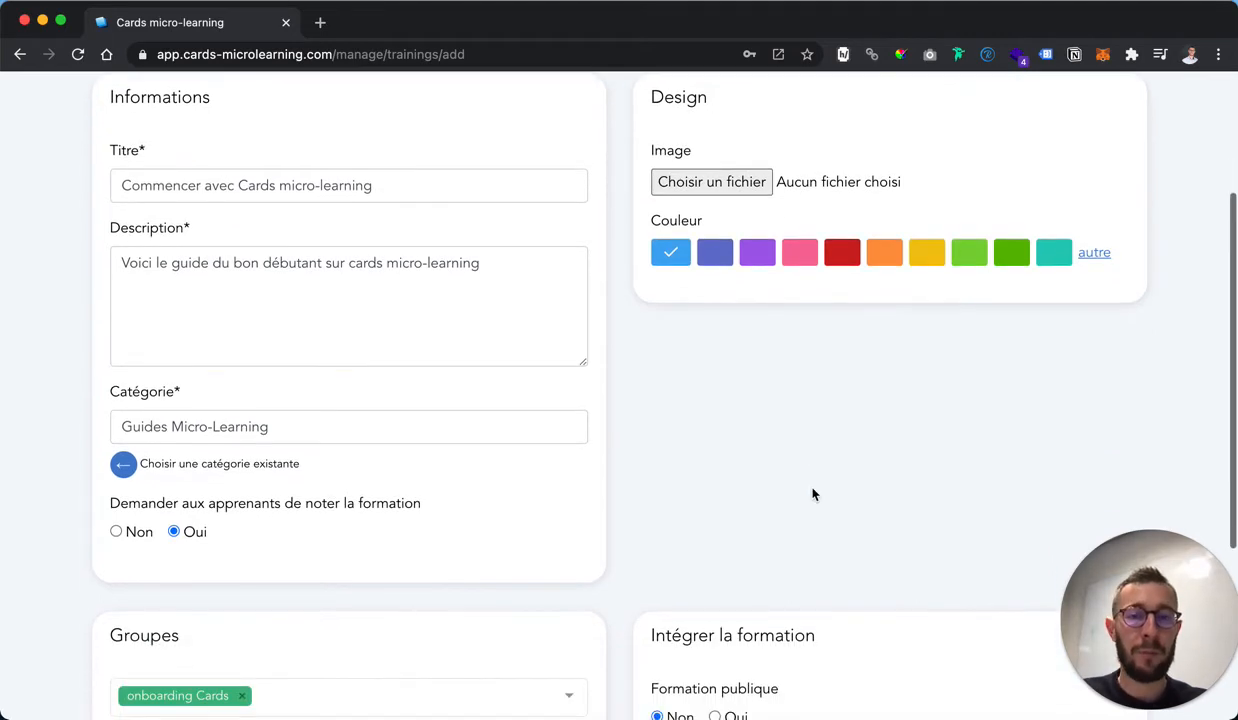
pyautogui.scroll(-3, 812, 494)
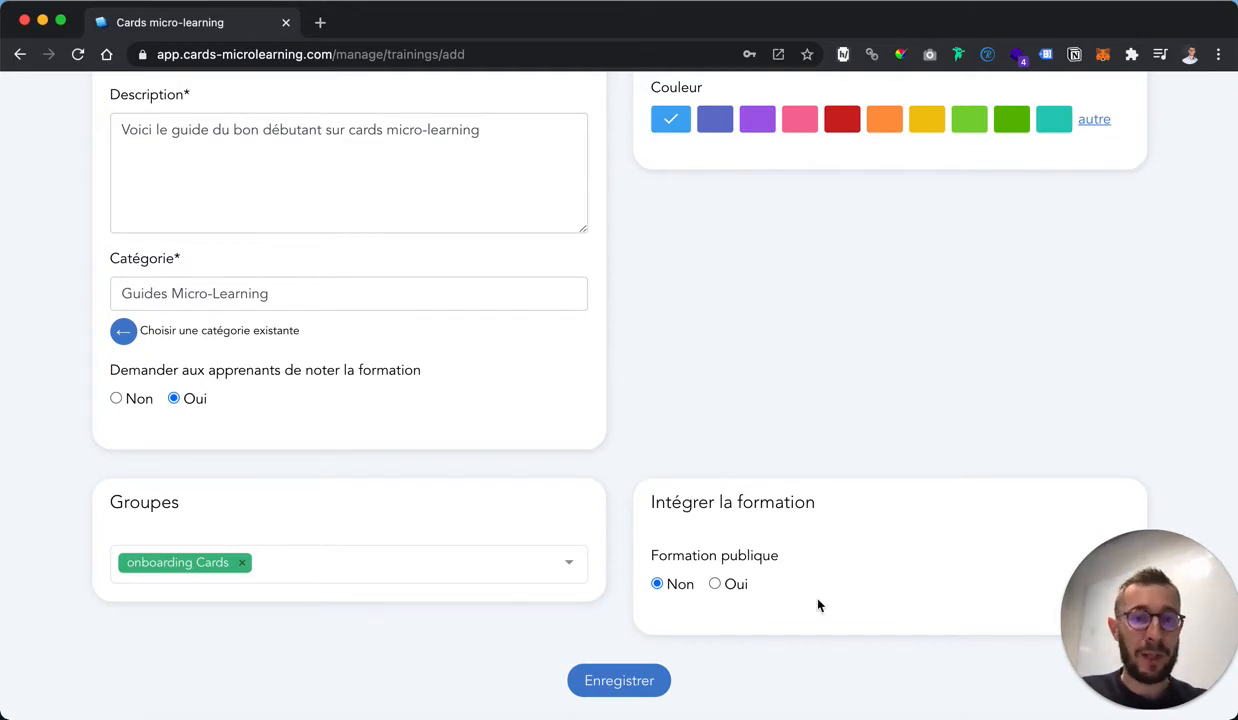
pyautogui.click(616, 682)
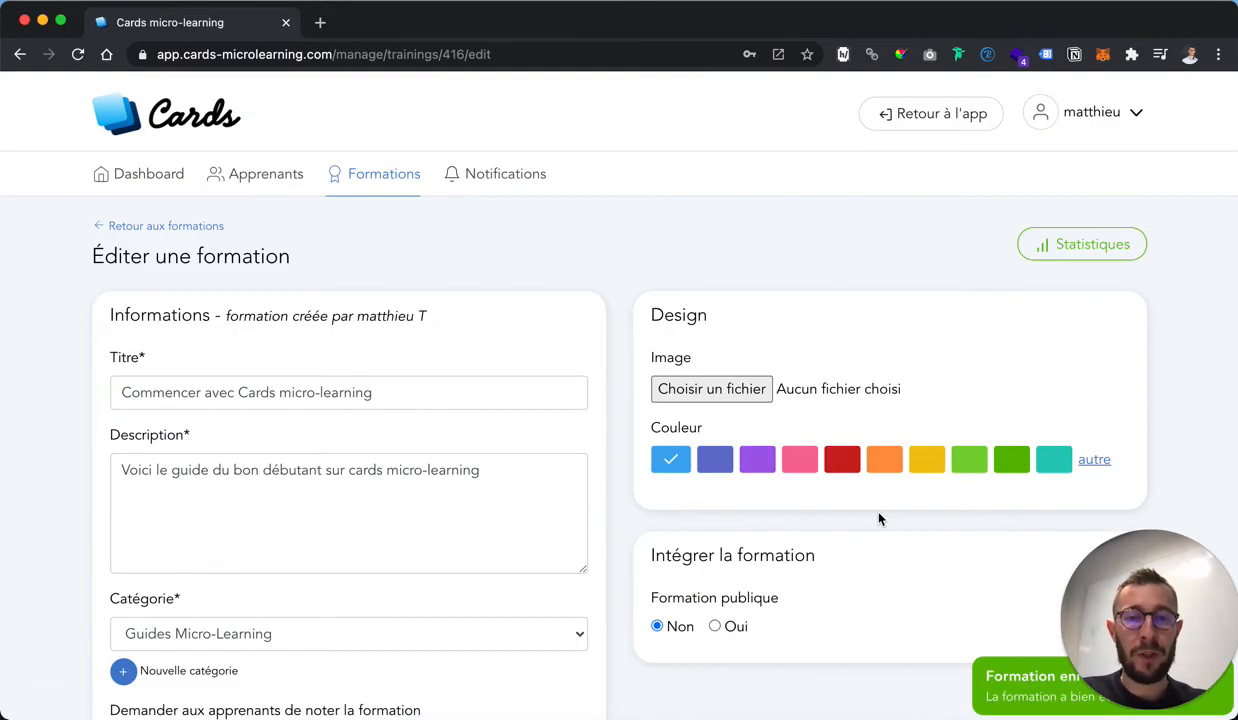
# Make the training public by setting Formation publique to Oui, and save the training to generate its public URL.
pyautogui.scroll(-5, 849, 494)
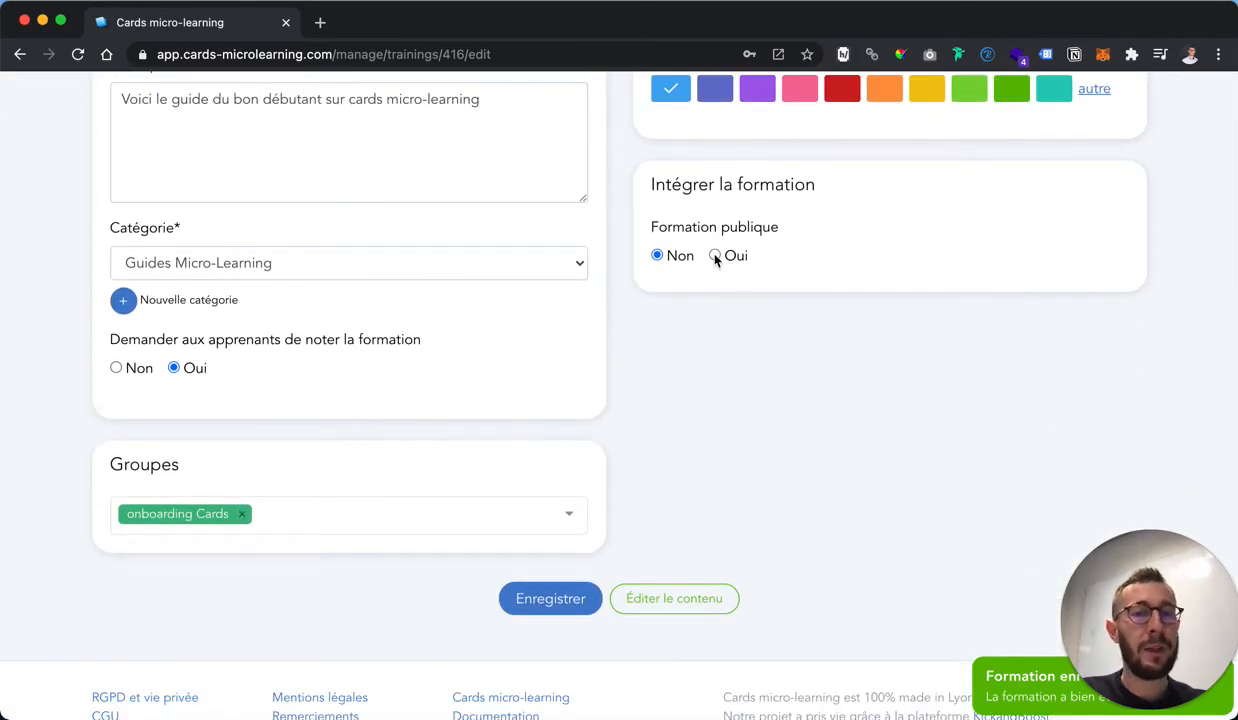
pyautogui.click(715, 255)
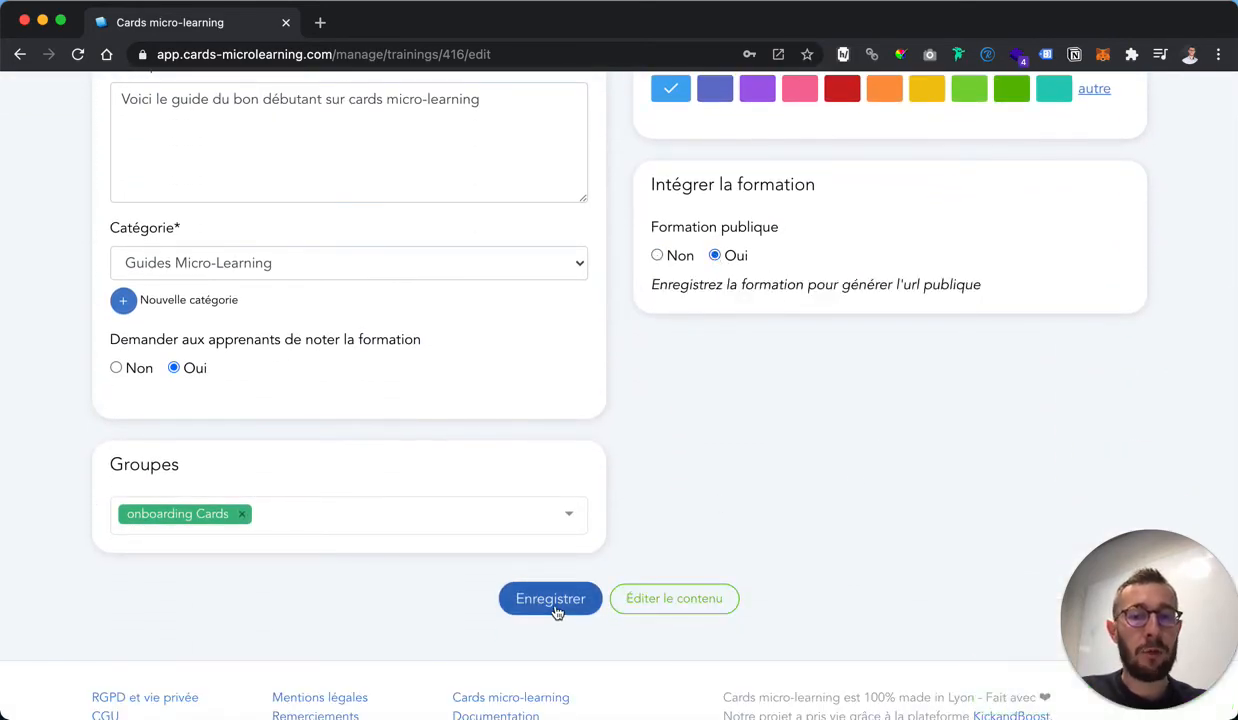
pyautogui.click(556, 612)
# Copy the training's public link, open its public page, and select the full page address.
pyautogui.scroll(-3, 807, 508)
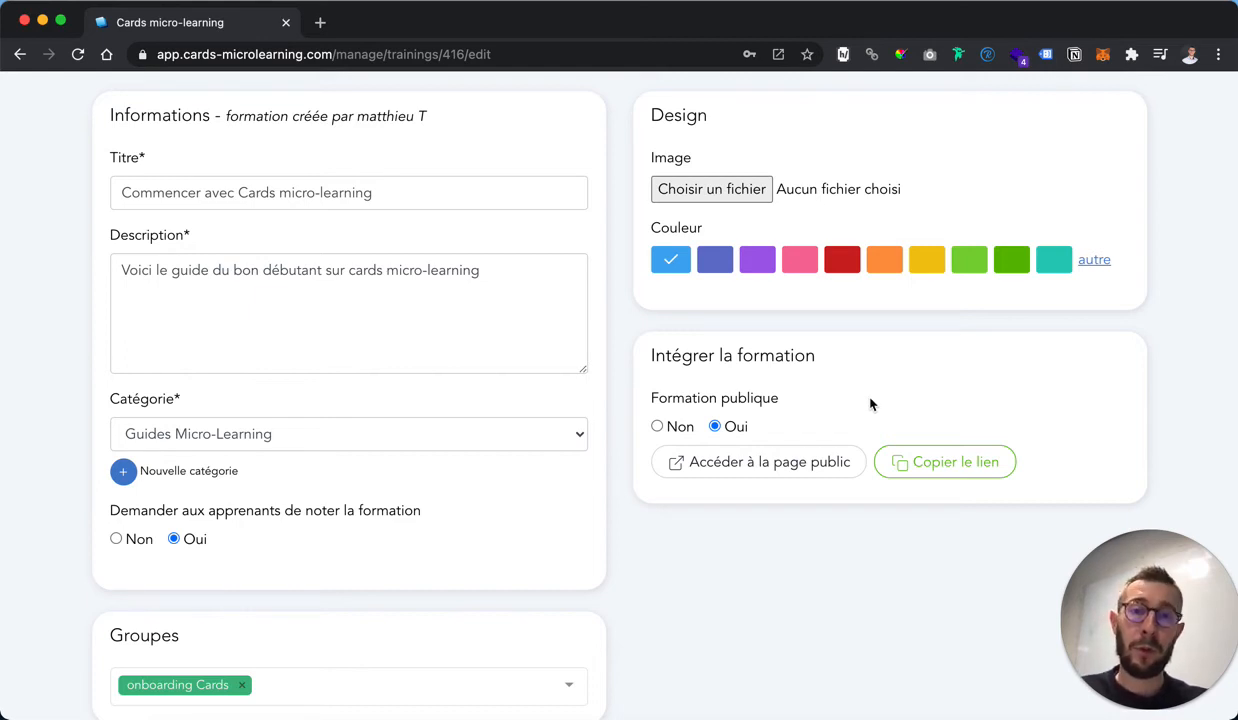
pyautogui.click(903, 466)
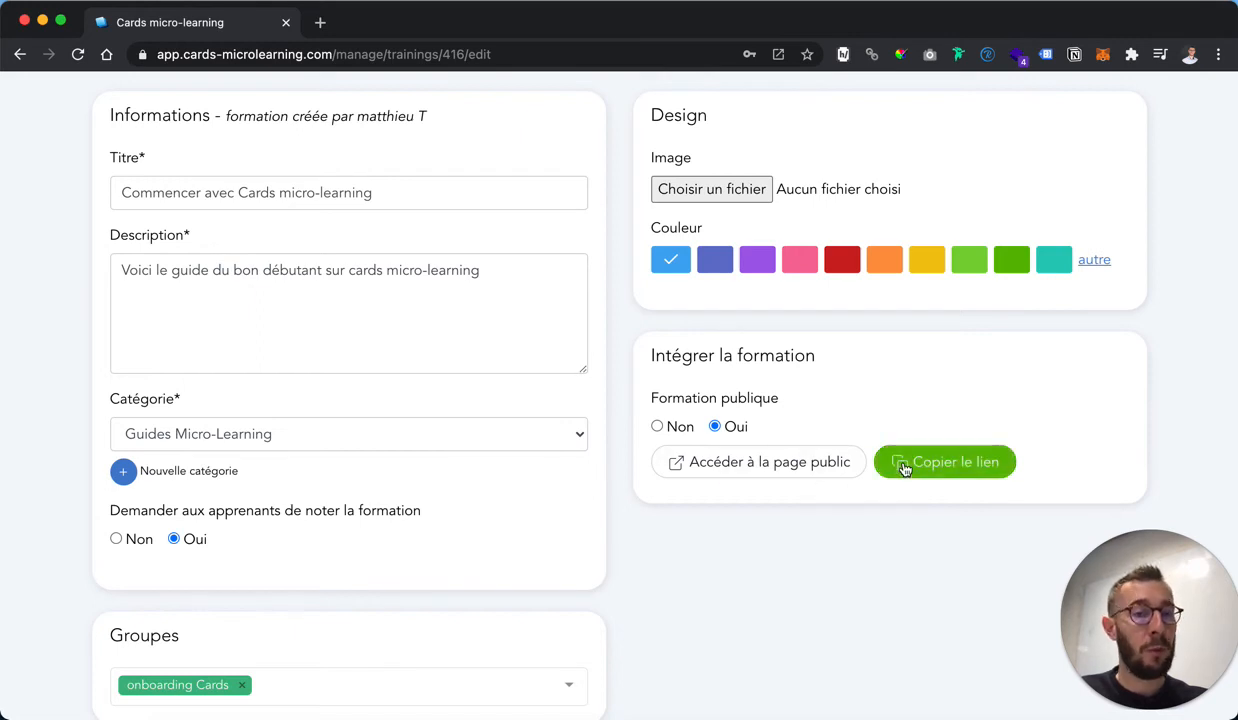
pyautogui.click(750, 462)
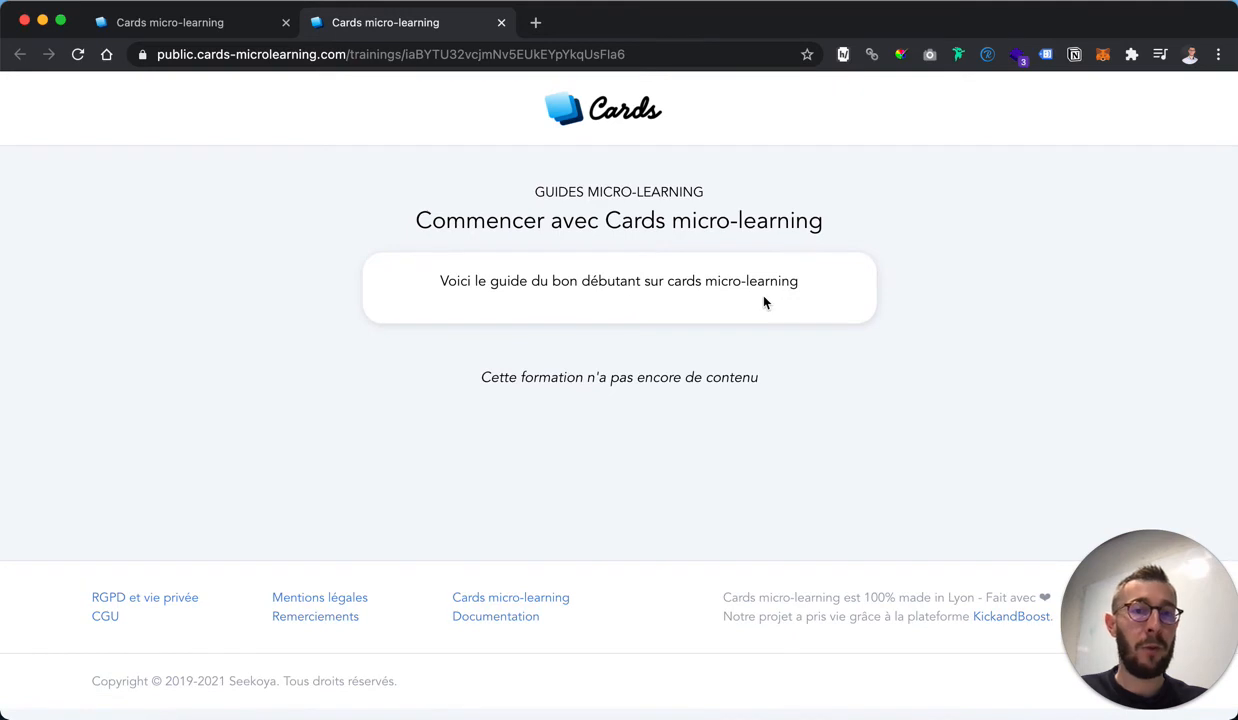
pyautogui.click(436, 56)
pyautogui.doubleClick(436, 56)
pyautogui.tripleClick(435, 56)
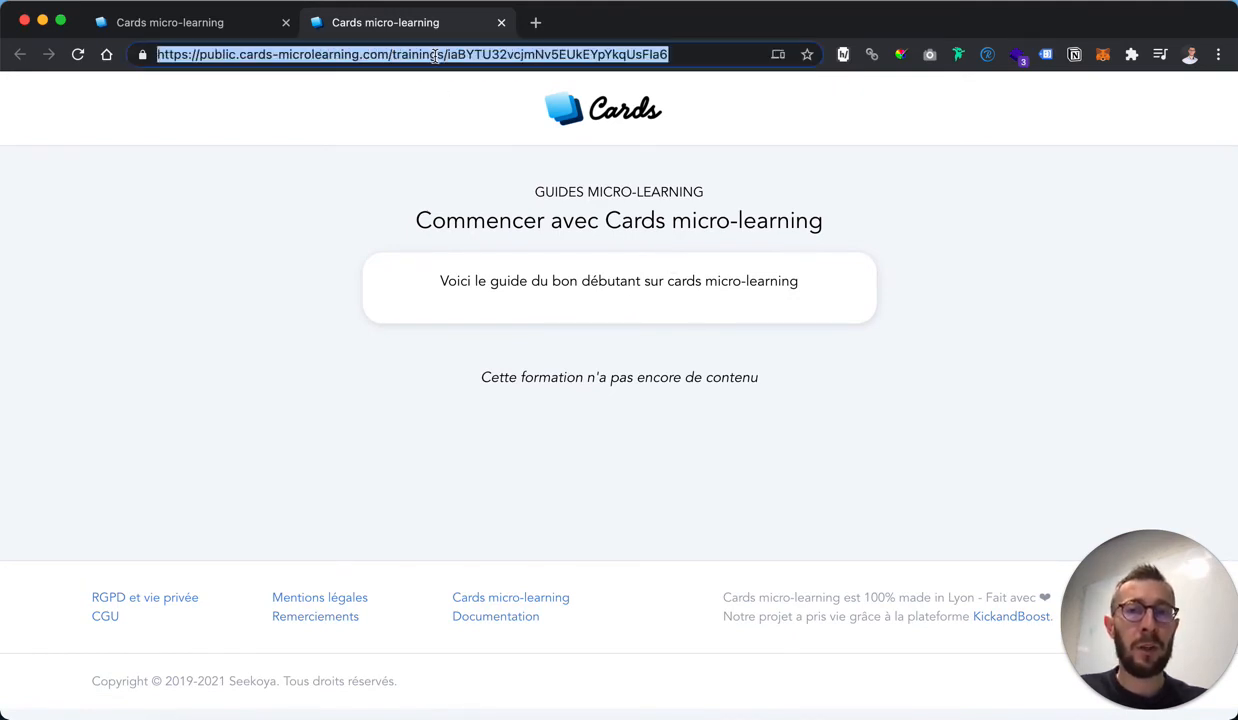
# Return to the training's edit page and open its content for editing.
pyautogui.click(165, 28)
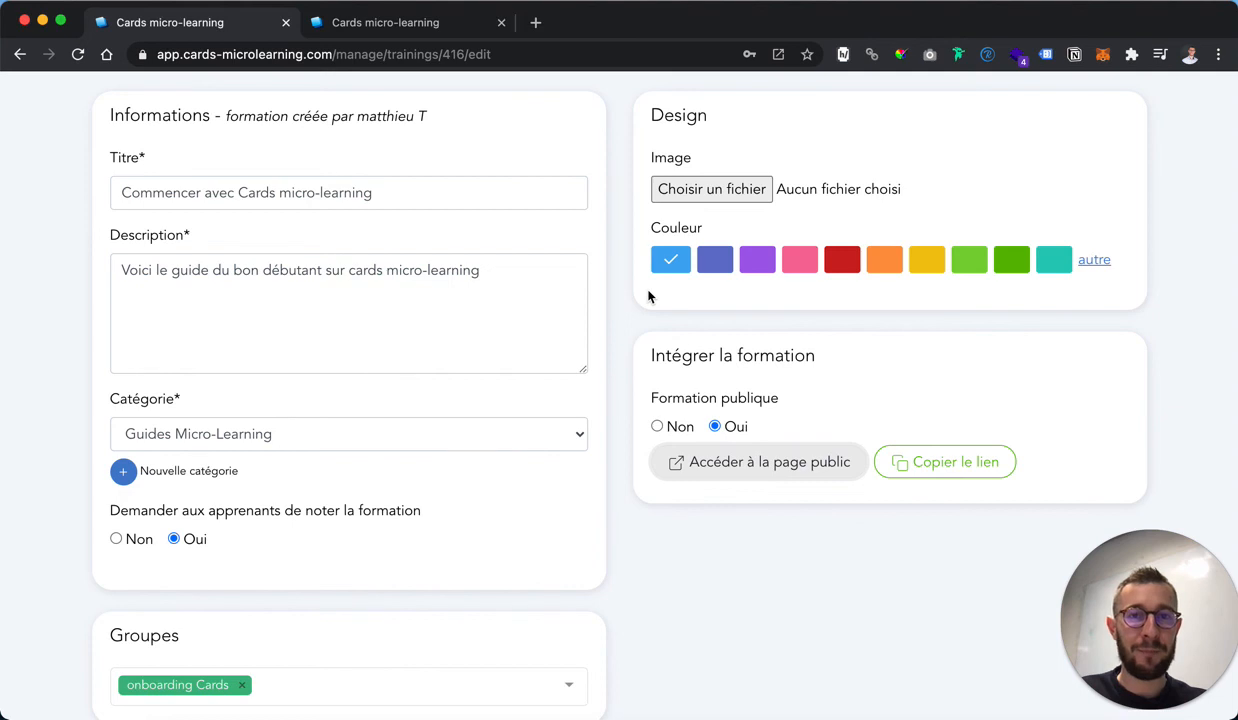
pyautogui.scroll(3, 797, 276)
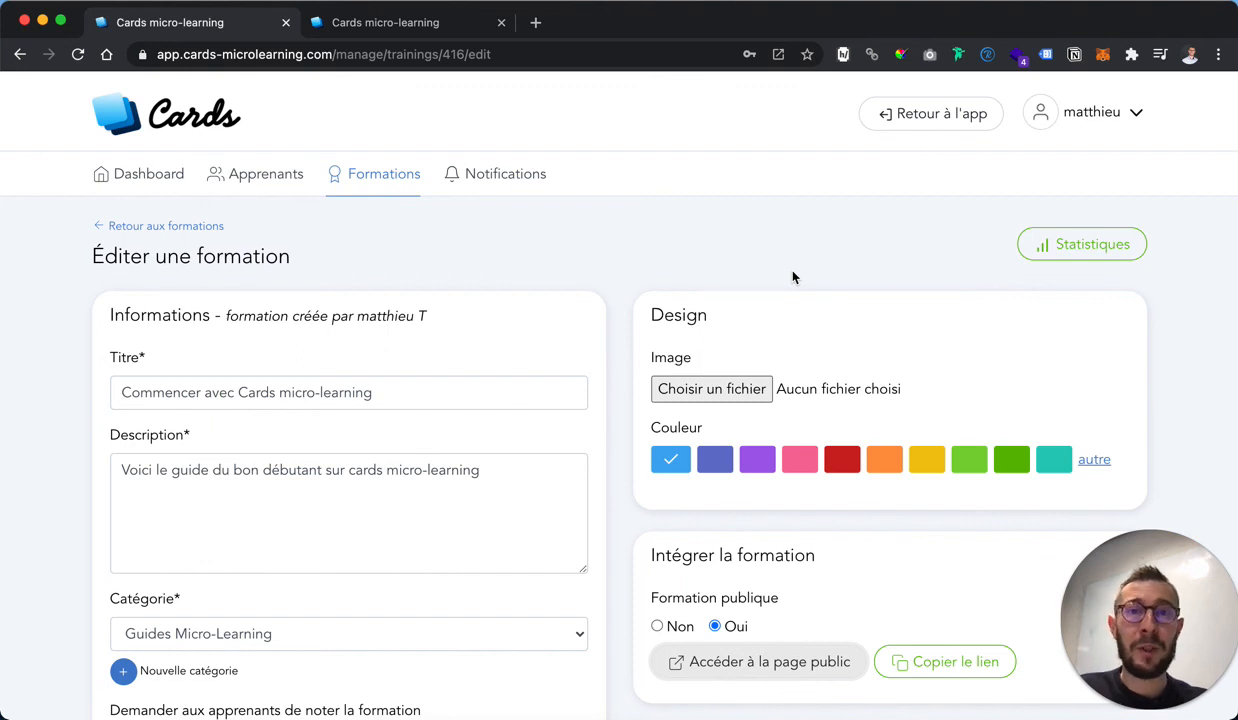
pyautogui.scroll(-5, 793, 277)
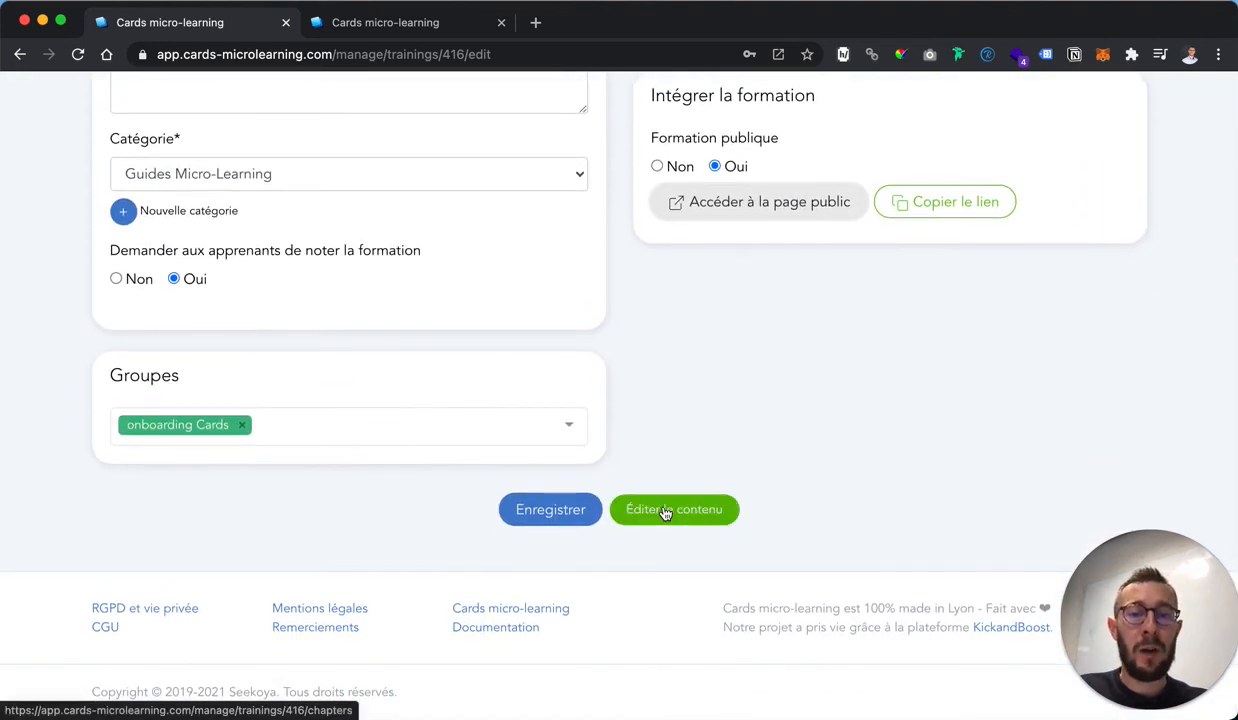
pyautogui.click(652, 512)
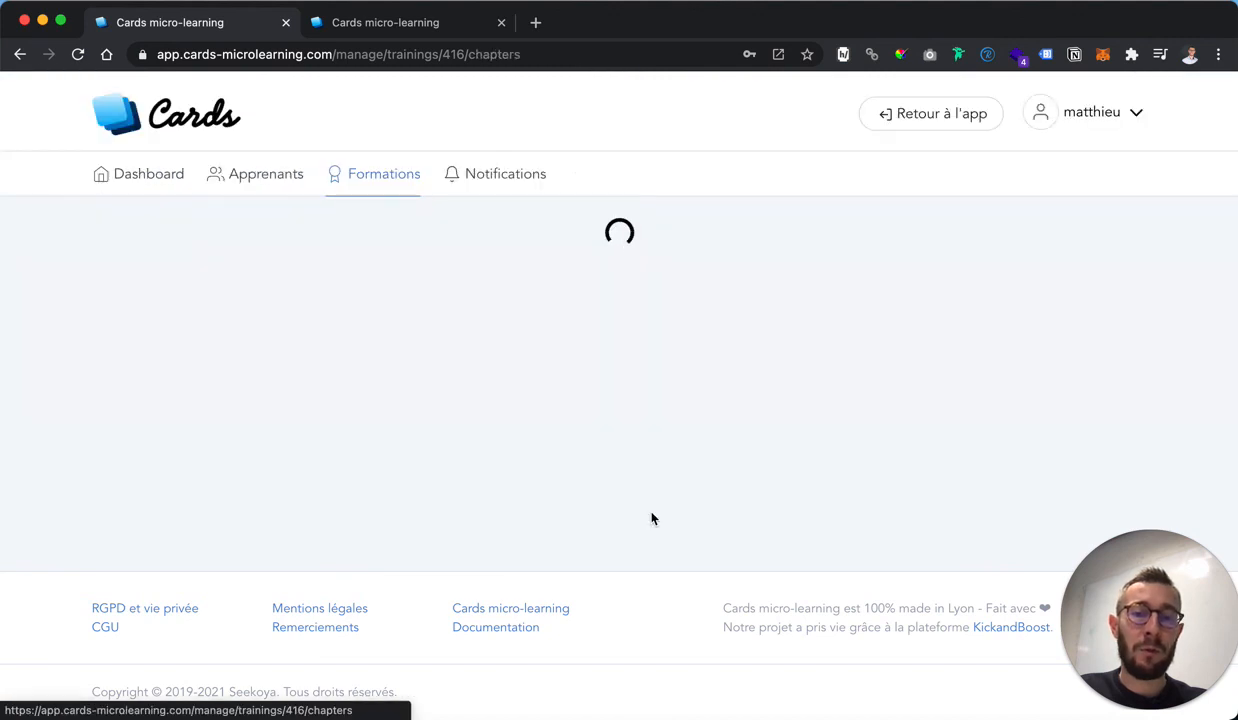